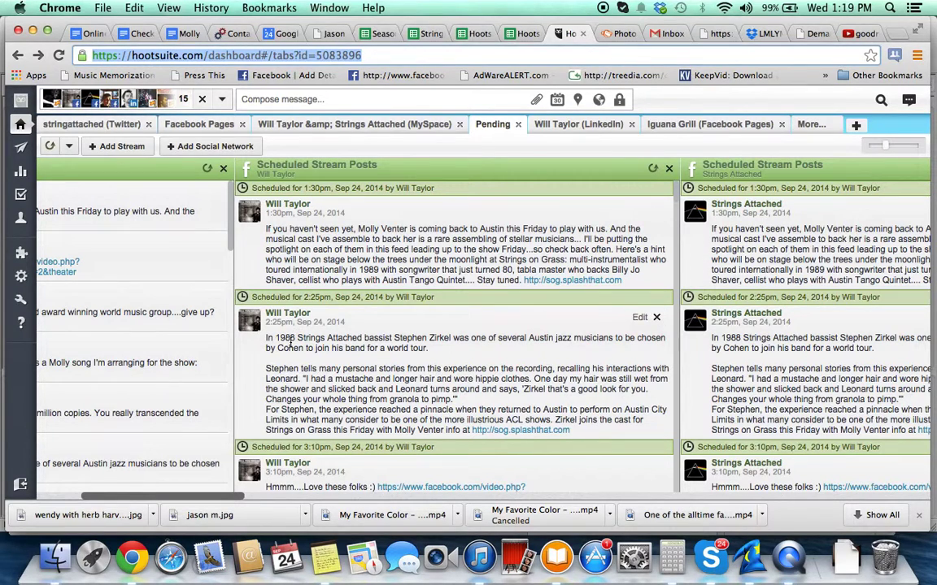
Step: Shift Hootsuite's Pending Scheduled Stream Posts columns back left to show the Sep 24 queue
{"action": "mouse_move", "coordinate": [237, 494]}
{"action": "left_mouse_down"}
{"action": "mouse_move", "coordinate": [149, 510]}
{"action": "mouse_move", "coordinate": [221, 499]}
{"action": "left_mouse_up"}
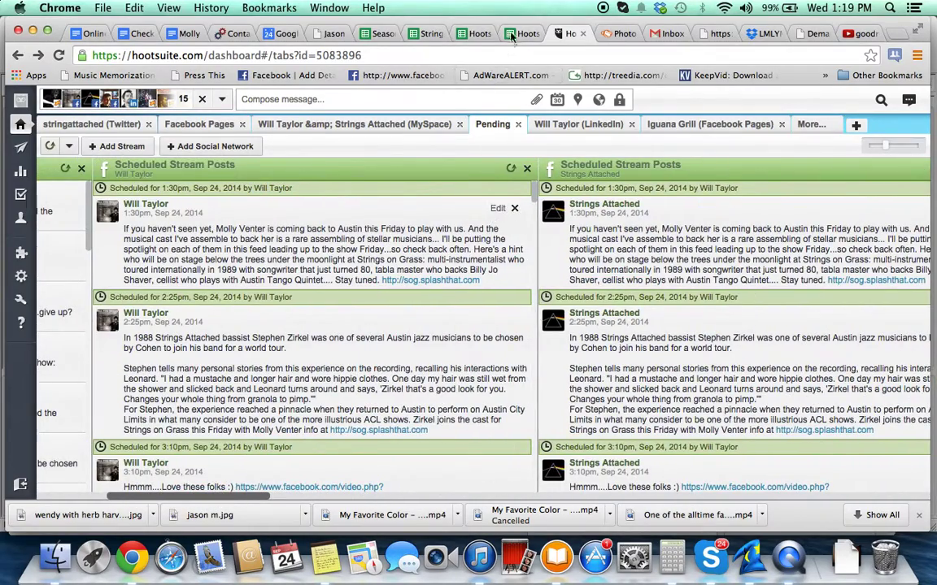
Step: Switch to the Facebook schedule spreadsheet and scroll the SEP 2014 sheet down toward row 560
{"action": "left_click", "coordinate": [520, 33]}
{"action": "scroll", "coordinate": [451, 307], "scroll_direction": "down", "scroll_amount": 3}
{"action": "scroll", "coordinate": [451, 307], "scroll_direction": "up", "scroll_amount": 3}
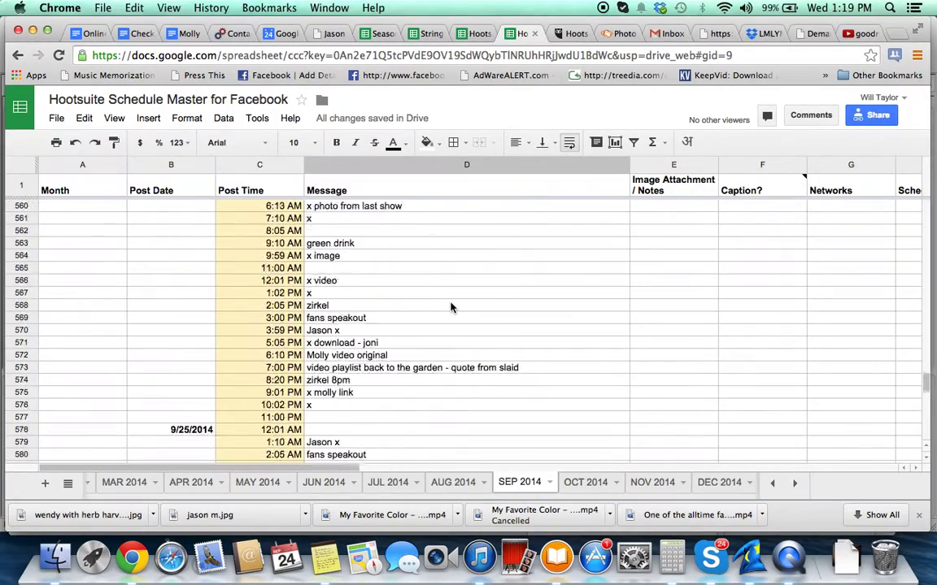
{"action": "scroll", "coordinate": [451, 307], "scroll_direction": "up", "scroll_amount": 5}
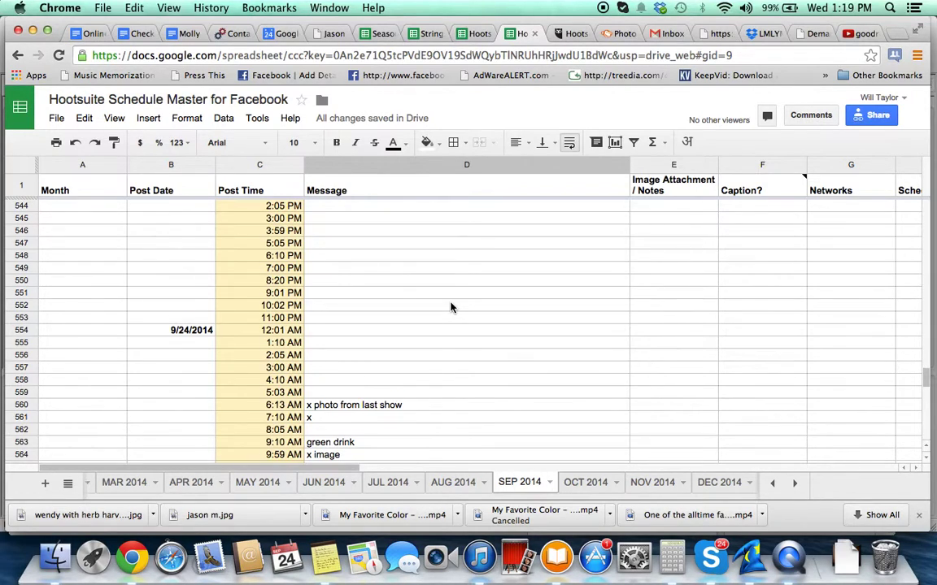
{"action": "scroll", "coordinate": [451, 307], "scroll_direction": "down", "scroll_amount": 2}
{"action": "scroll", "coordinate": [452, 307], "scroll_direction": "down", "scroll_amount": 2}
{"action": "scroll", "coordinate": [451, 307], "scroll_direction": "down", "scroll_amount": 1}
{"action": "scroll", "coordinate": [451, 308], "scroll_direction": "down", "scroll_amount": 1}
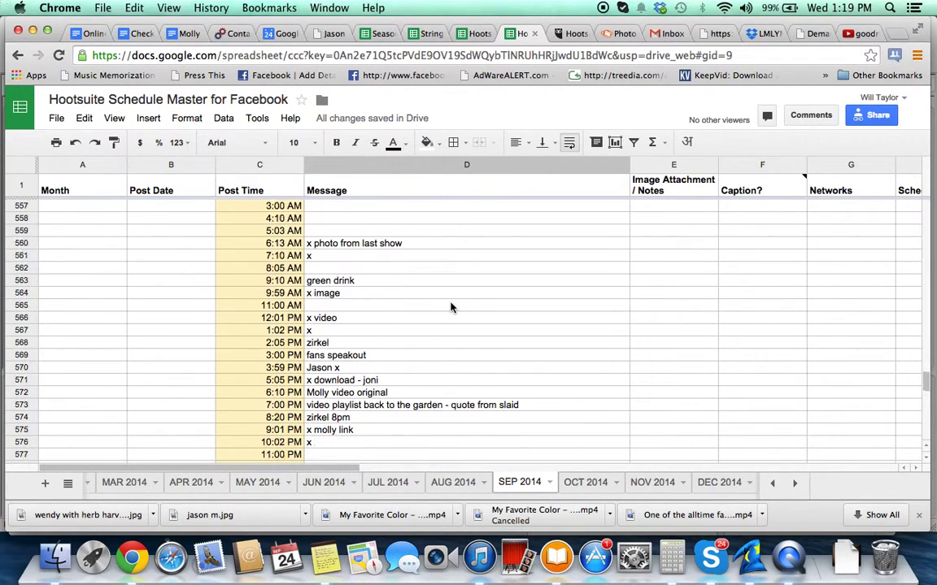
{"action": "scroll", "coordinate": [451, 308], "scroll_direction": "down", "scroll_amount": 1}
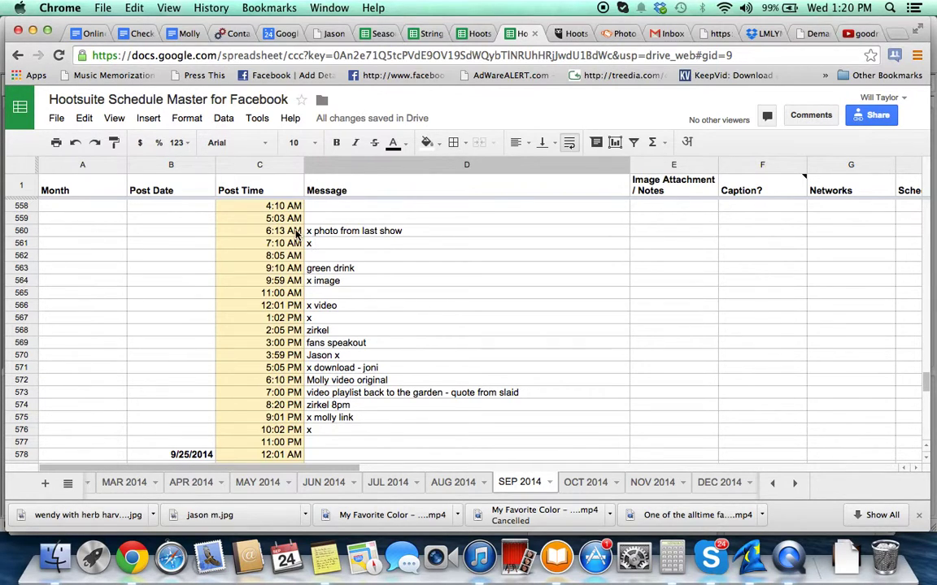
{"action": "scroll", "coordinate": [414, 317], "scroll_direction": "up", "scroll_amount": 2}
{"action": "scroll", "coordinate": [413, 317], "scroll_direction": "down", "scroll_amount": 4}
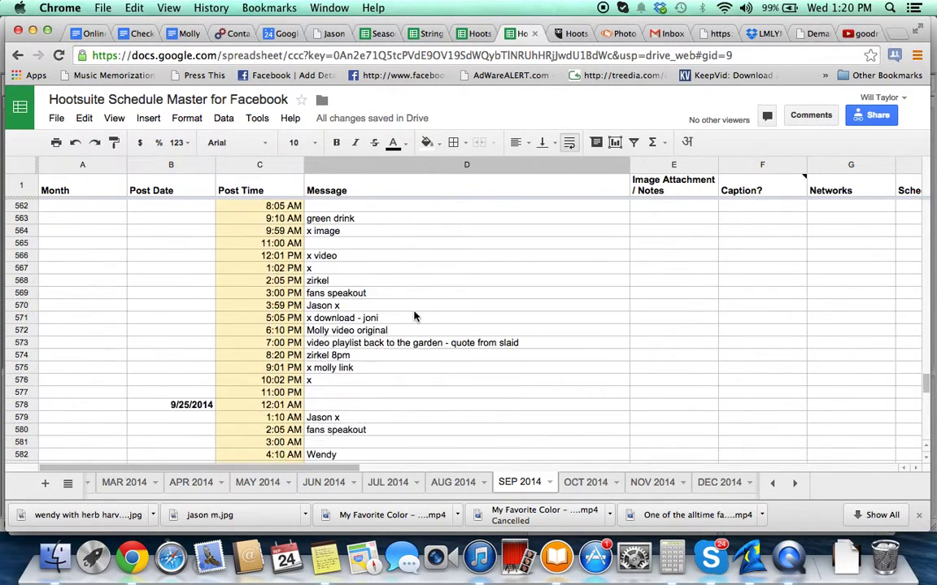
{"action": "scroll", "coordinate": [414, 317], "scroll_direction": "down", "scroll_amount": 5}
{"action": "scroll", "coordinate": [414, 317], "scroll_direction": "down", "scroll_amount": 4}
{"action": "scroll", "coordinate": [413, 317], "scroll_direction": "down", "scroll_amount": 4}
{"action": "scroll", "coordinate": [413, 317], "scroll_direction": "down", "scroll_amount": 8}
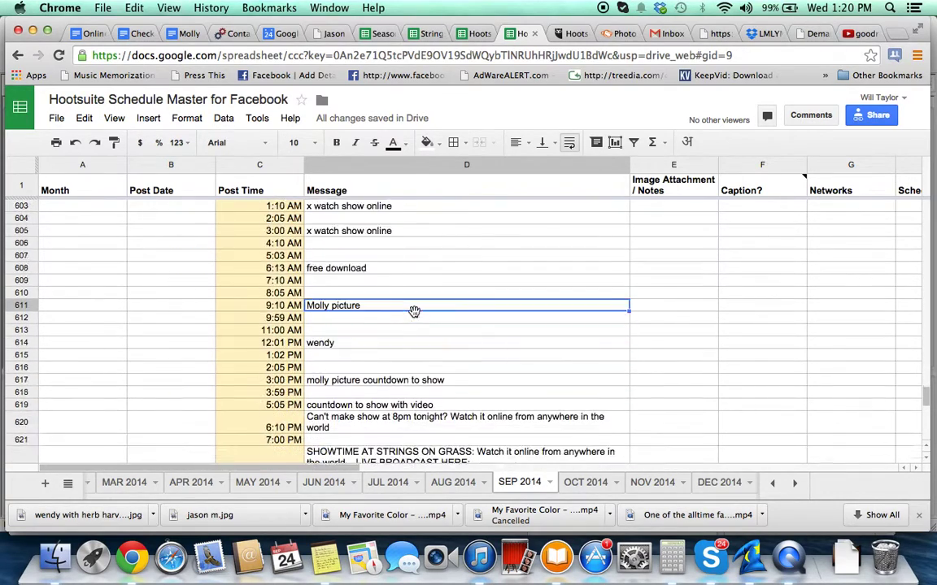
{"action": "scroll", "coordinate": [414, 317], "scroll_direction": "down", "scroll_amount": 3}
{"action": "scroll", "coordinate": [414, 317], "scroll_direction": "down", "scroll_amount": 3}
Step: Review the Sept 24 messages in column D, from 'photo from last show' to 'green drink'
{"action": "scroll", "coordinate": [414, 317], "scroll_direction": "up", "scroll_amount": 7}
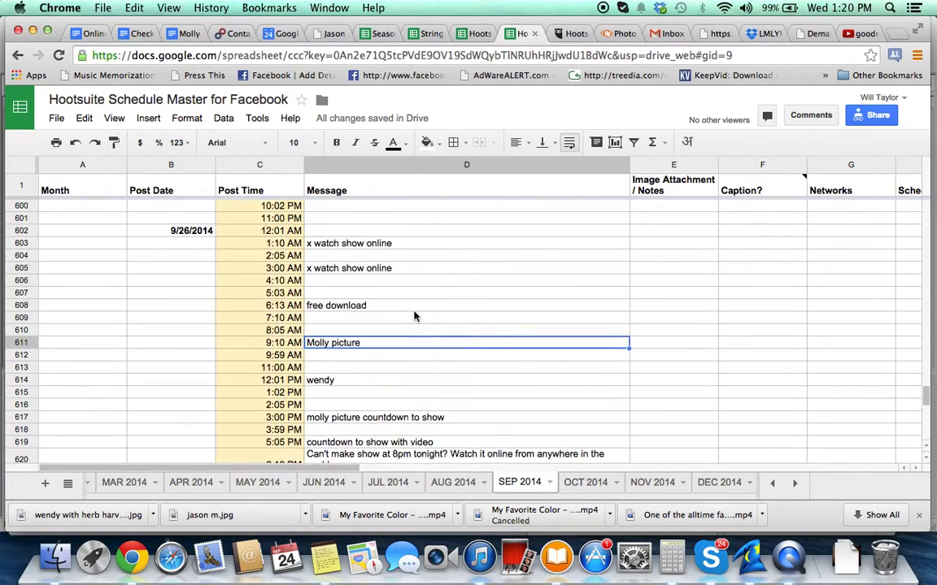
{"action": "scroll", "coordinate": [414, 317], "scroll_direction": "up", "scroll_amount": 7}
{"action": "scroll", "coordinate": [414, 317], "scroll_direction": "up", "scroll_amount": 5}
{"action": "scroll", "coordinate": [414, 317], "scroll_direction": "up", "scroll_amount": 5}
{"action": "scroll", "coordinate": [414, 317], "scroll_direction": "up", "scroll_amount": 3}
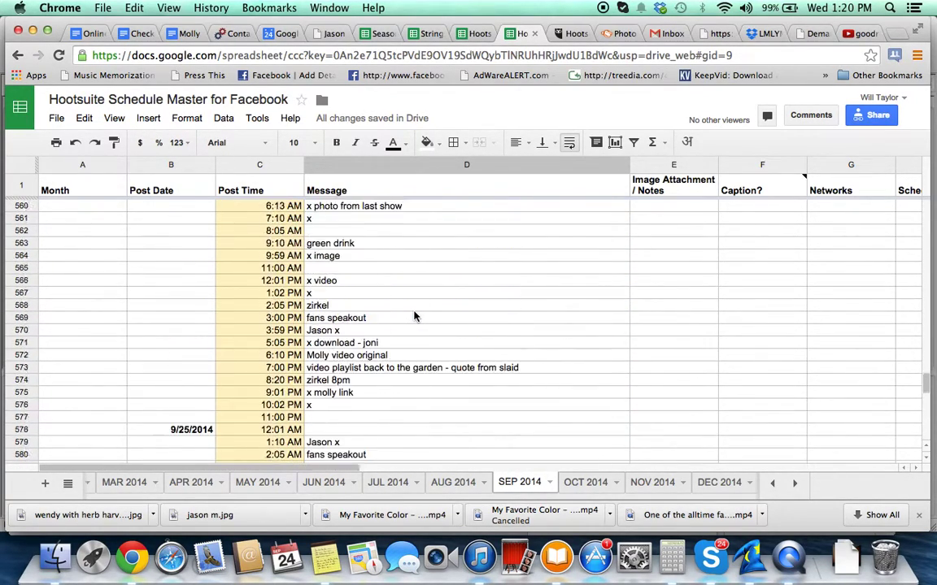
{"action": "scroll", "coordinate": [414, 317], "scroll_direction": "up", "scroll_amount": 2}
{"action": "scroll", "coordinate": [414, 318], "scroll_direction": "down", "scroll_amount": 1}
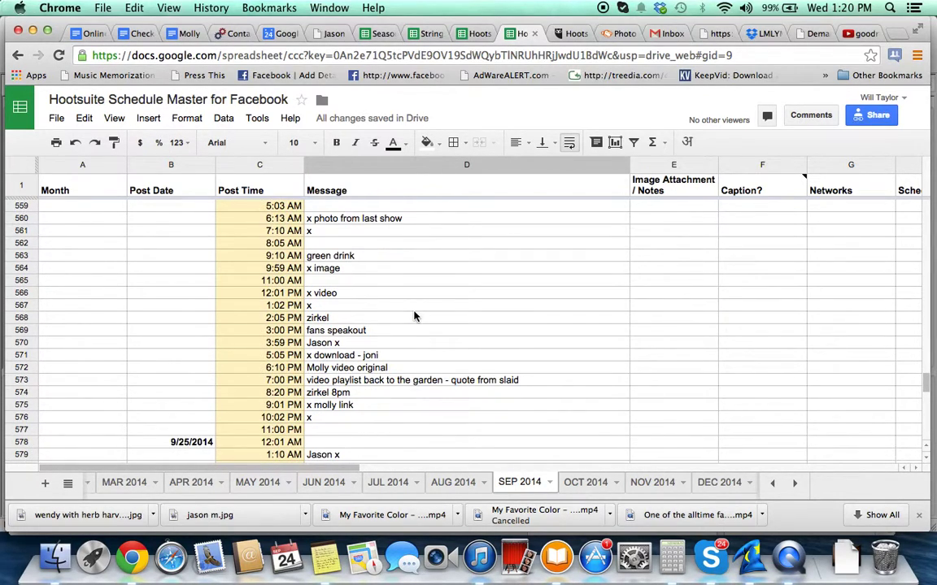
{"action": "left_click", "coordinate": [349, 218]}
{"action": "key", "text": "Down"}
{"action": "key", "text": "Down"}
{"action": "key", "text": "Down"}
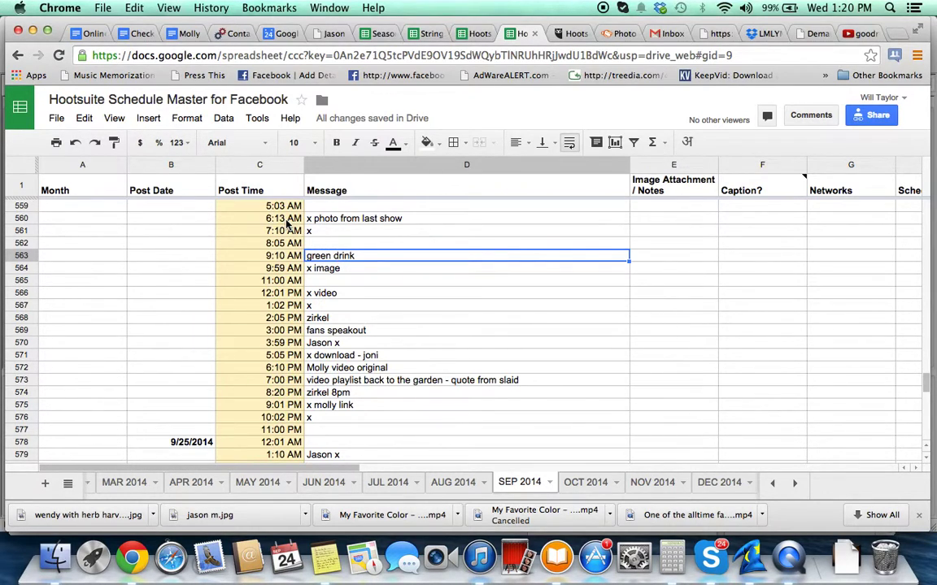
{"action": "left_click", "coordinate": [273, 218]}
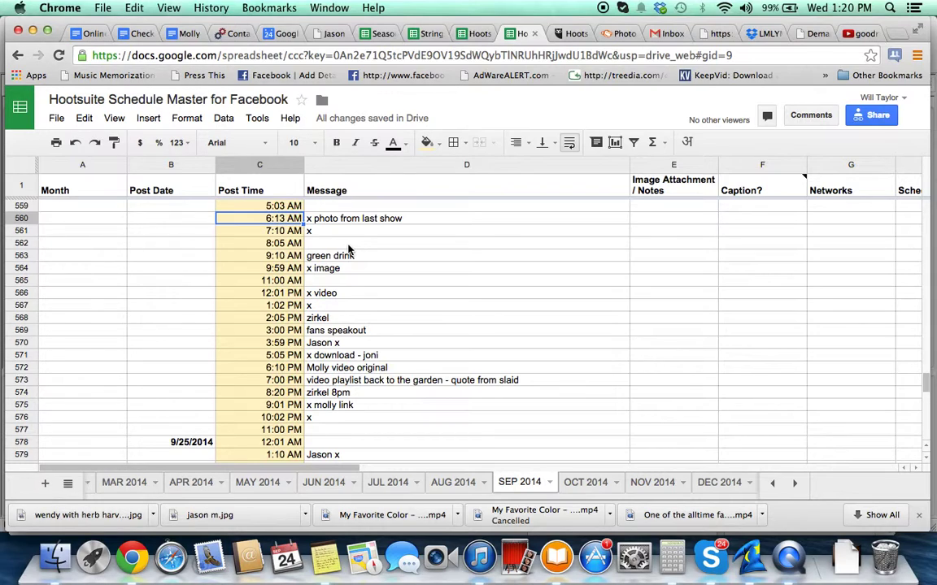
{"action": "key", "text": "Right"}
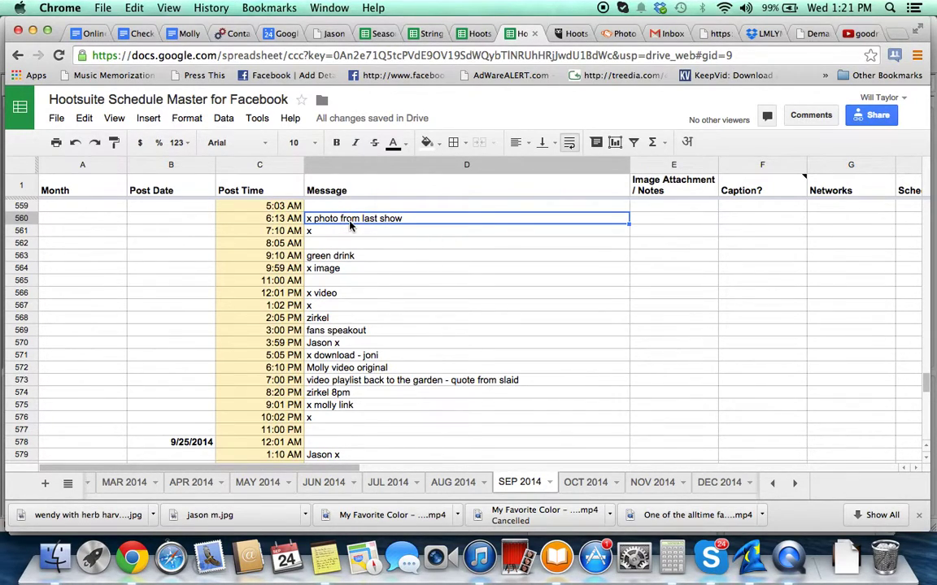
{"action": "left_click", "coordinate": [335, 297]}
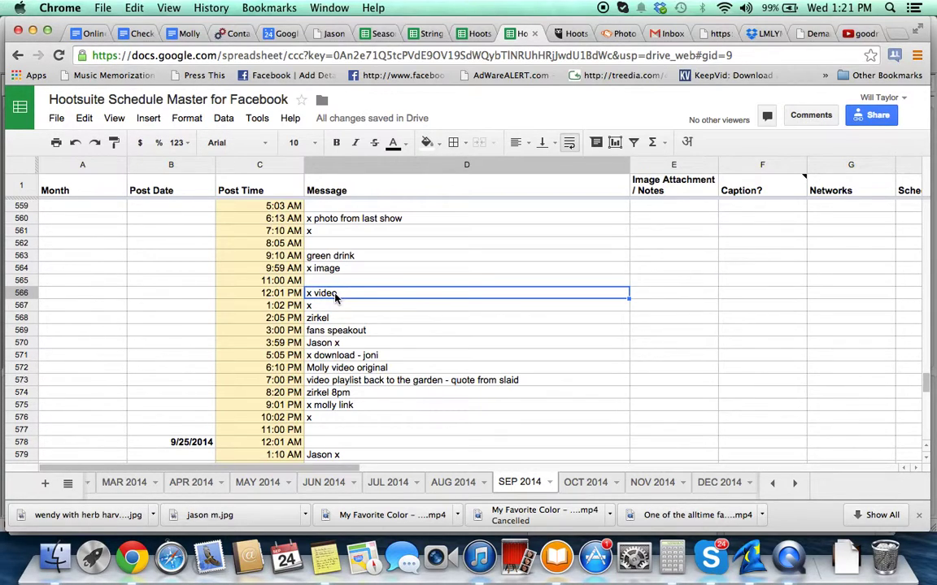
{"action": "left_click", "coordinate": [278, 293]}
{"action": "left_click", "coordinate": [331, 297]}
{"action": "left_click", "coordinate": [333, 360]}
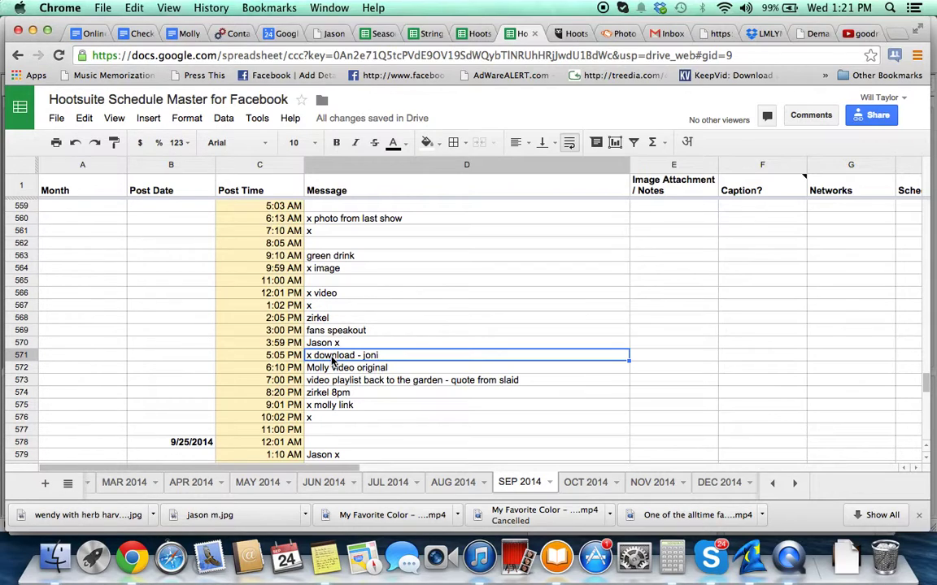
{"action": "left_click", "coordinate": [332, 380]}
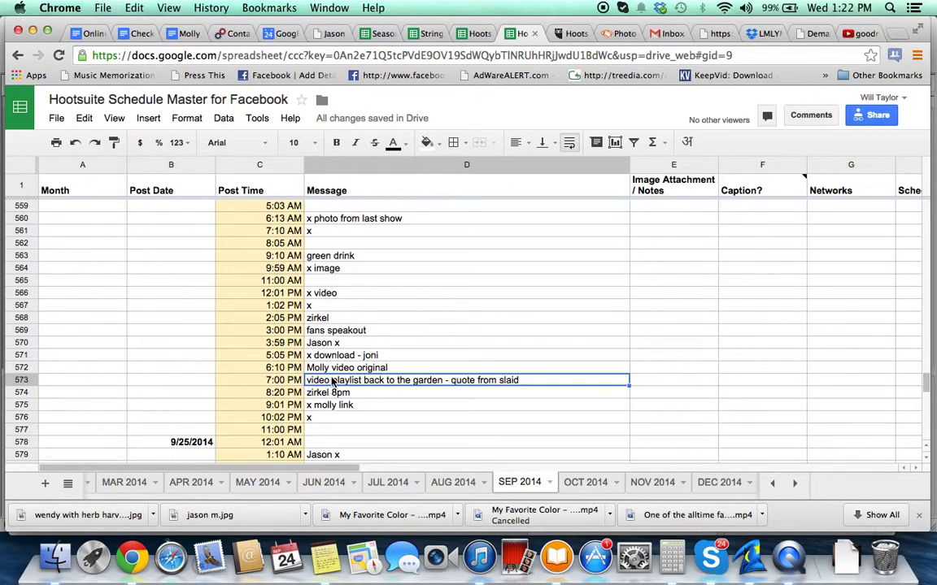
{"action": "left_click", "coordinate": [341, 373]}
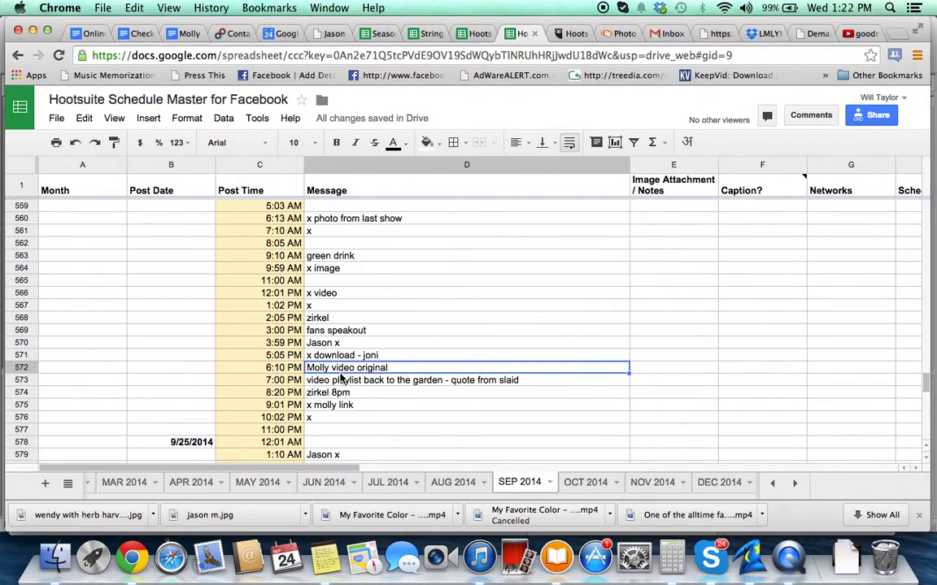
{"action": "left_click", "coordinate": [338, 382]}
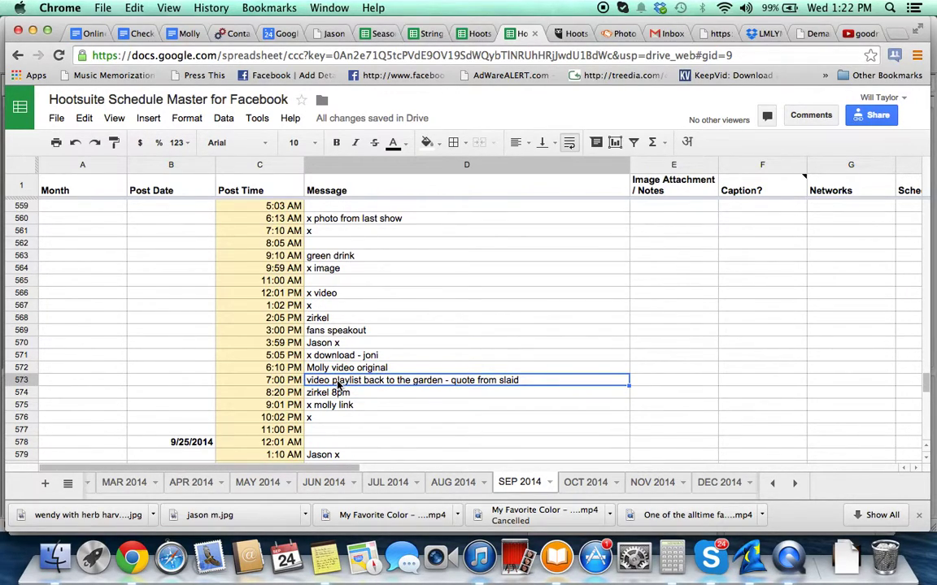
{"action": "left_click", "coordinate": [329, 407]}
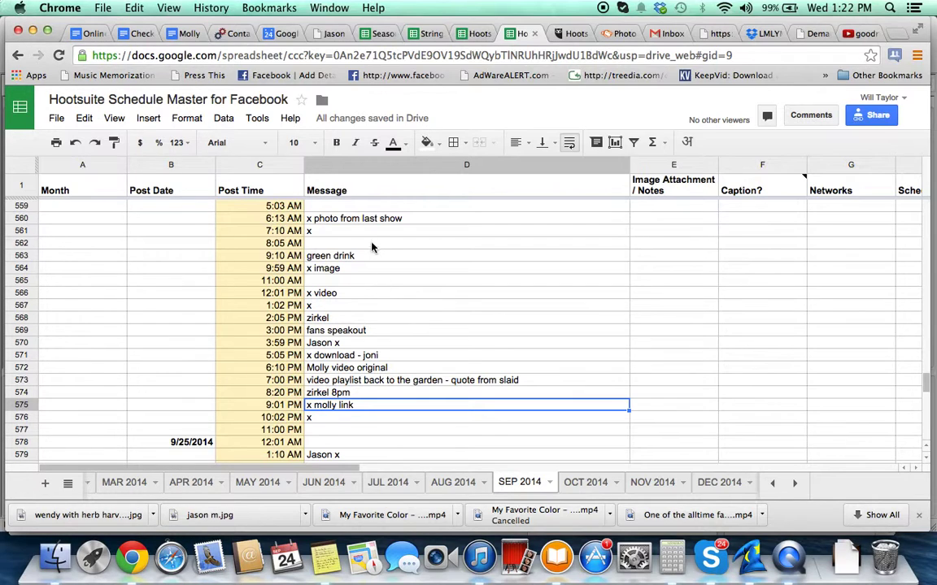
{"action": "scroll", "coordinate": [372, 247], "scroll_direction": "down", "scroll_amount": 1}
{"action": "scroll", "coordinate": [371, 247], "scroll_direction": "up", "scroll_amount": 1}
{"action": "scroll", "coordinate": [371, 247], "scroll_direction": "up", "scroll_amount": 4}
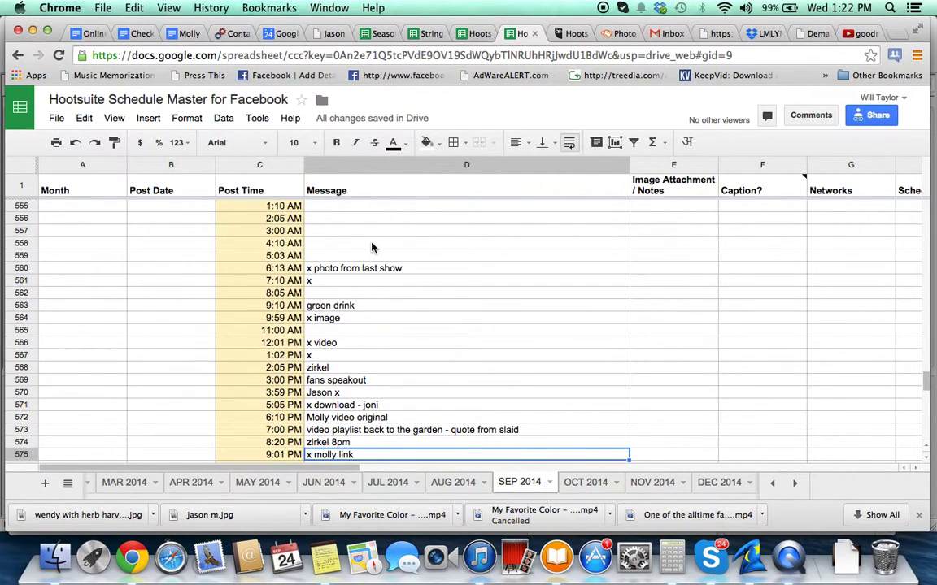
{"action": "scroll", "coordinate": [371, 247], "scroll_direction": "down", "scroll_amount": 3}
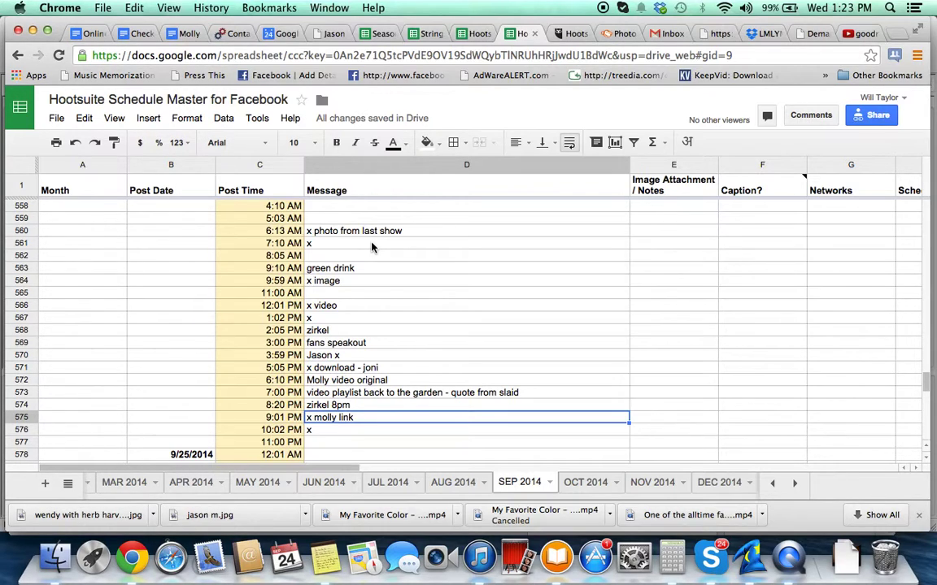
{"action": "scroll", "coordinate": [372, 247], "scroll_direction": "down", "scroll_amount": 2}
{"action": "scroll", "coordinate": [372, 247], "scroll_direction": "down", "scroll_amount": 2}
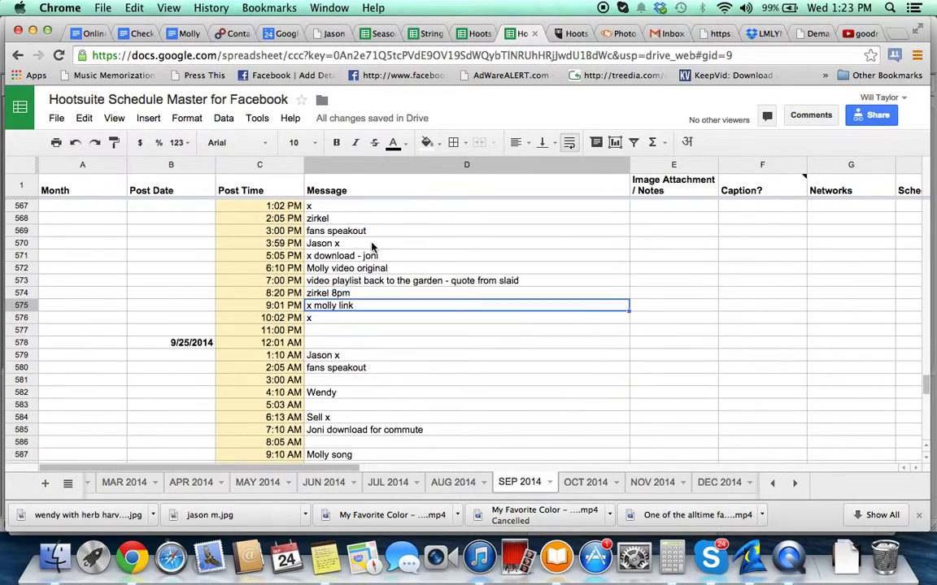
{"action": "scroll", "coordinate": [372, 247], "scroll_direction": "down", "scroll_amount": 2}
{"action": "scroll", "coordinate": [372, 247], "scroll_direction": "up", "scroll_amount": 1}
{"action": "scroll", "coordinate": [371, 247], "scroll_direction": "up", "scroll_amount": 3}
{"action": "scroll", "coordinate": [371, 248], "scroll_direction": "up", "scroll_amount": 1}
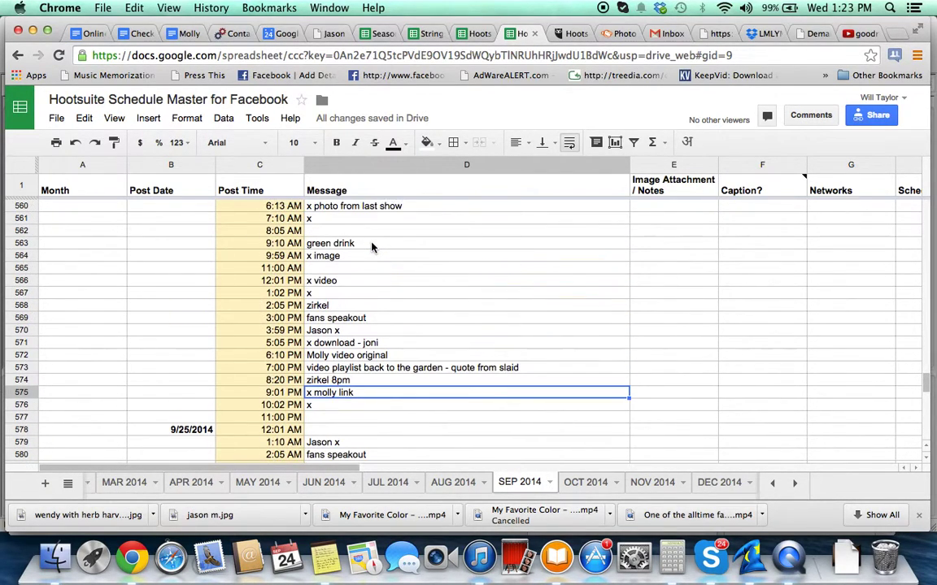
{"action": "scroll", "coordinate": [372, 247], "scroll_direction": "up", "scroll_amount": 1}
{"action": "scroll", "coordinate": [372, 248], "scroll_direction": "up", "scroll_amount": 1}
{"action": "scroll", "coordinate": [360, 316], "scroll_direction": "down", "scroll_amount": 2}
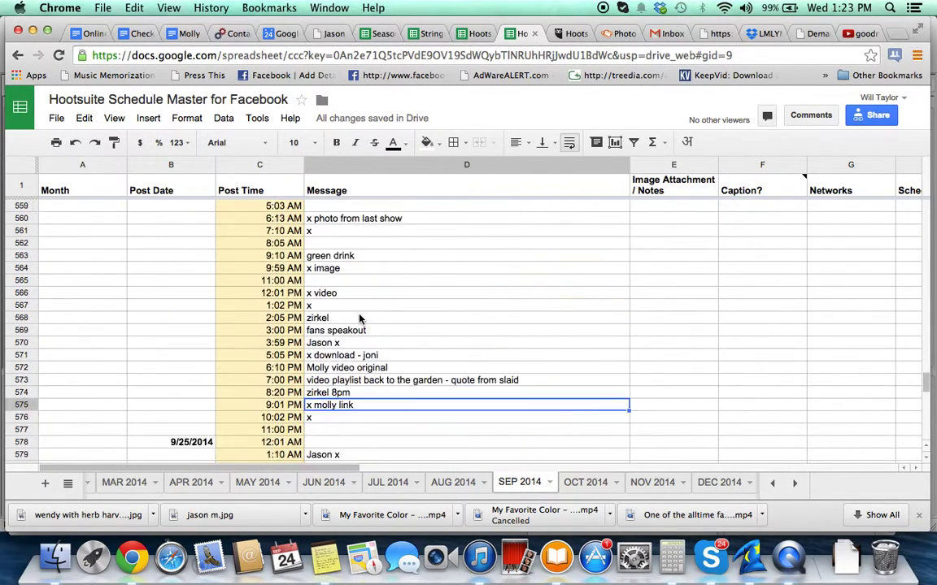
{"action": "scroll", "coordinate": [360, 317], "scroll_direction": "down", "scroll_amount": 3}
{"action": "scroll", "coordinate": [360, 317], "scroll_direction": "down", "scroll_amount": 2}
{"action": "scroll", "coordinate": [361, 318], "scroll_direction": "down", "scroll_amount": 1}
{"action": "scroll", "coordinate": [360, 319], "scroll_direction": "down", "scroll_amount": 1}
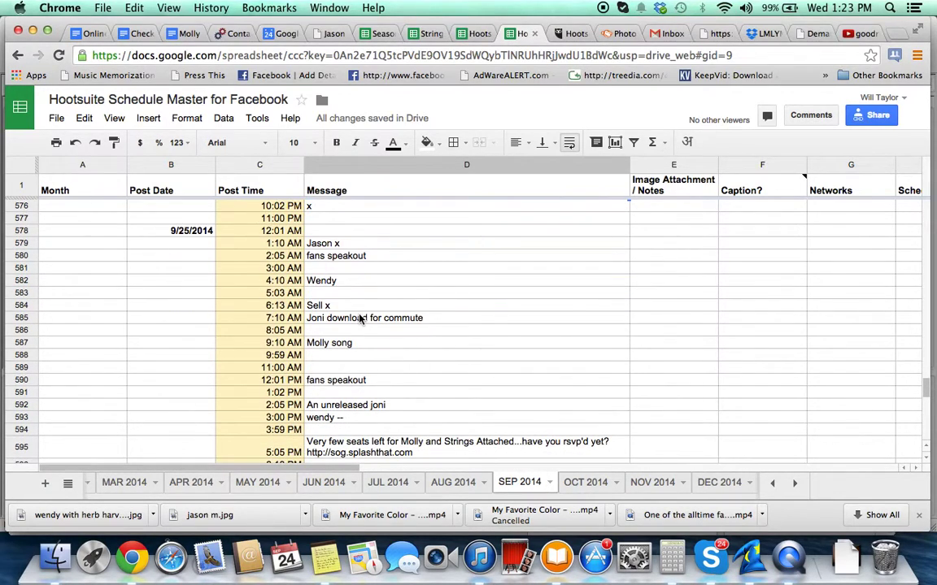
{"action": "scroll", "coordinate": [361, 318], "scroll_direction": "down", "scroll_amount": 1}
{"action": "scroll", "coordinate": [360, 318], "scroll_direction": "down", "scroll_amount": 1}
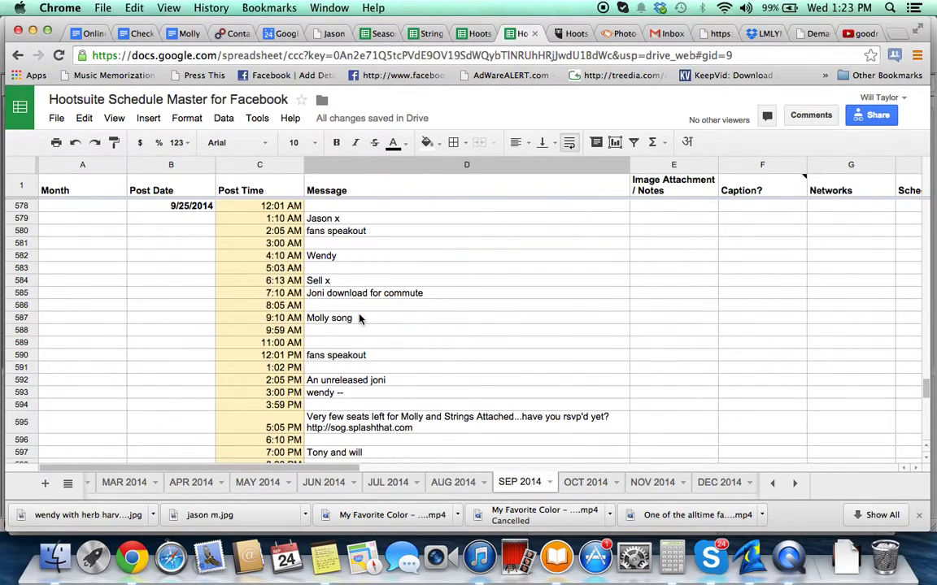
{"action": "left_click", "coordinate": [339, 267]}
{"action": "scroll", "coordinate": [340, 267], "scroll_direction": "down", "scroll_amount": 2}
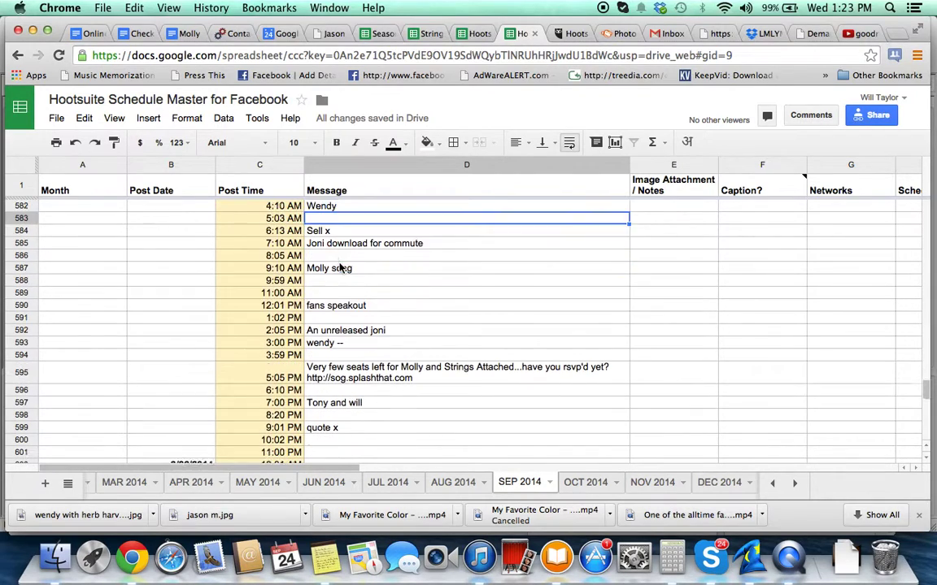
{"action": "scroll", "coordinate": [340, 266], "scroll_direction": "up", "scroll_amount": 1}
{"action": "scroll", "coordinate": [340, 267], "scroll_direction": "up", "scroll_amount": 1}
{"action": "scroll", "coordinate": [340, 267], "scroll_direction": "up", "scroll_amount": 3}
{"action": "scroll", "coordinate": [340, 267], "scroll_direction": "up", "scroll_amount": 6}
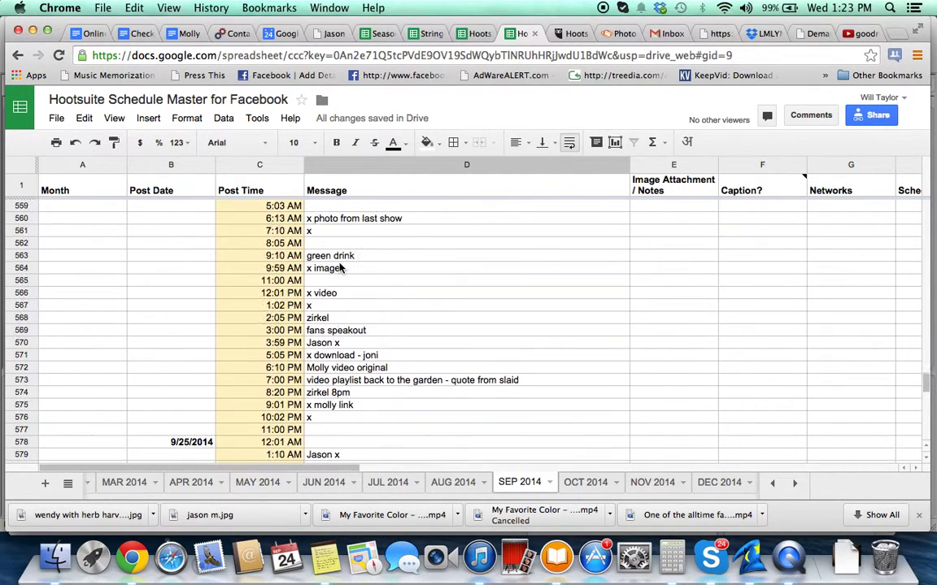
{"action": "scroll", "coordinate": [340, 267], "scroll_direction": "up", "scroll_amount": 1}
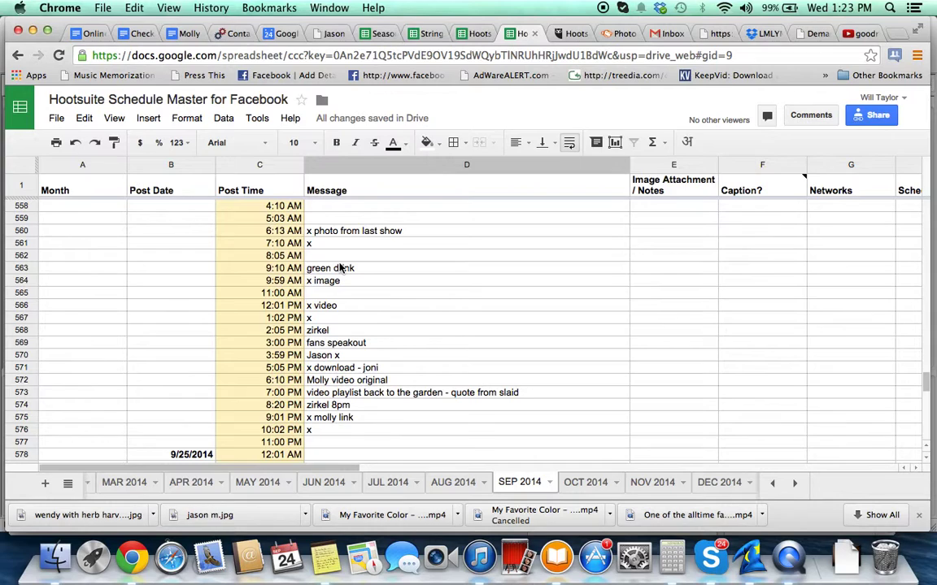
{"action": "scroll", "coordinate": [340, 267], "scroll_direction": "down", "scroll_amount": 2}
{"action": "scroll", "coordinate": [340, 266], "scroll_direction": "down", "scroll_amount": 2}
{"action": "scroll", "coordinate": [339, 267], "scroll_direction": "down", "scroll_amount": 1}
{"action": "scroll", "coordinate": [340, 267], "scroll_direction": "down", "scroll_amount": 5}
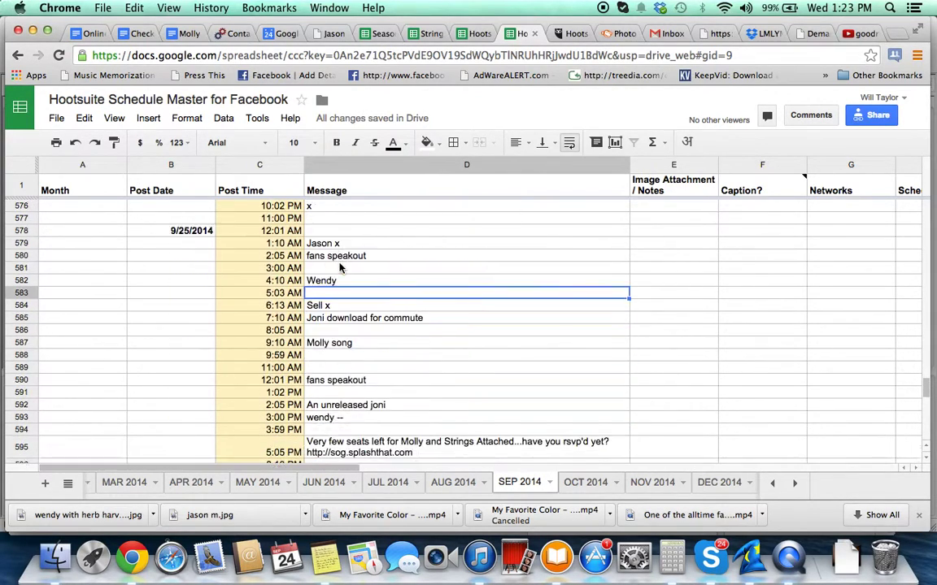
{"action": "scroll", "coordinate": [339, 267], "scroll_direction": "down", "scroll_amount": 1}
{"action": "scroll", "coordinate": [340, 267], "scroll_direction": "down", "scroll_amount": 1}
{"action": "scroll", "coordinate": [340, 266], "scroll_direction": "down", "scroll_amount": 1}
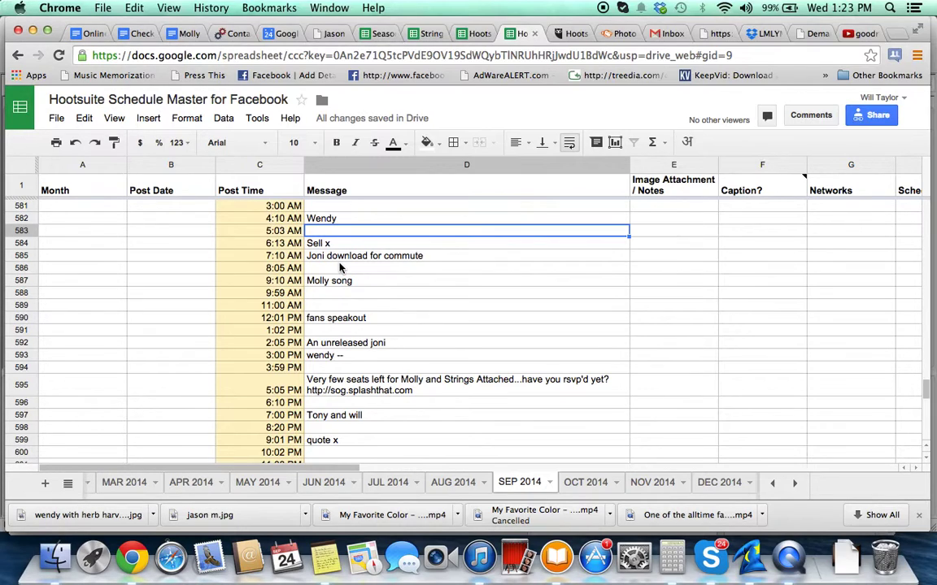
{"action": "scroll", "coordinate": [340, 267], "scroll_direction": "down", "scroll_amount": 1}
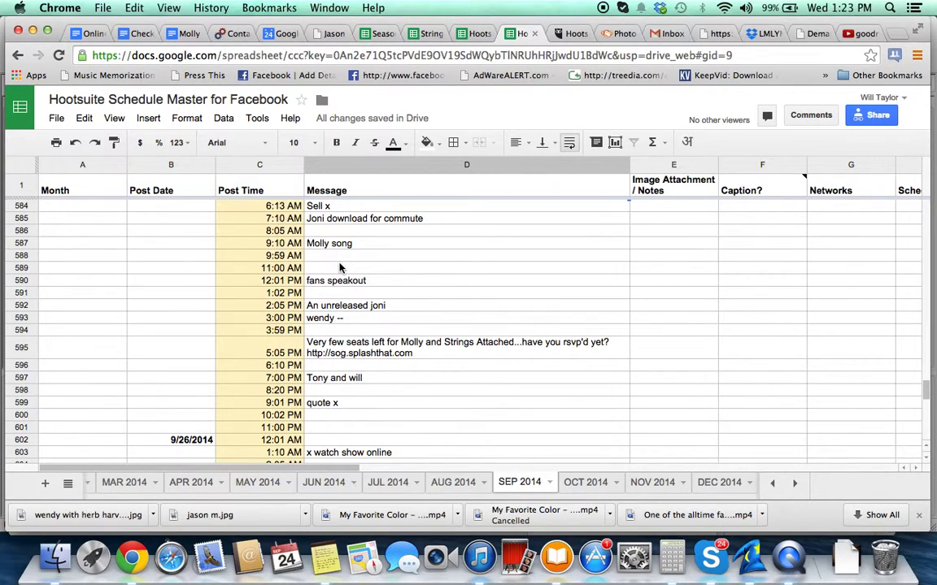
{"action": "scroll", "coordinate": [340, 267], "scroll_direction": "down", "scroll_amount": 1}
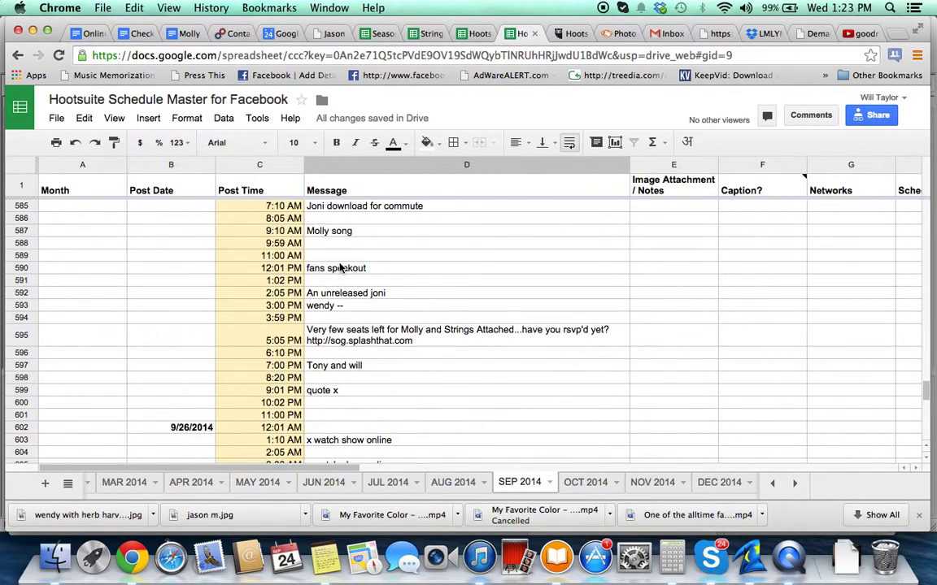
{"action": "scroll", "coordinate": [339, 268], "scroll_direction": "up", "scroll_amount": 2}
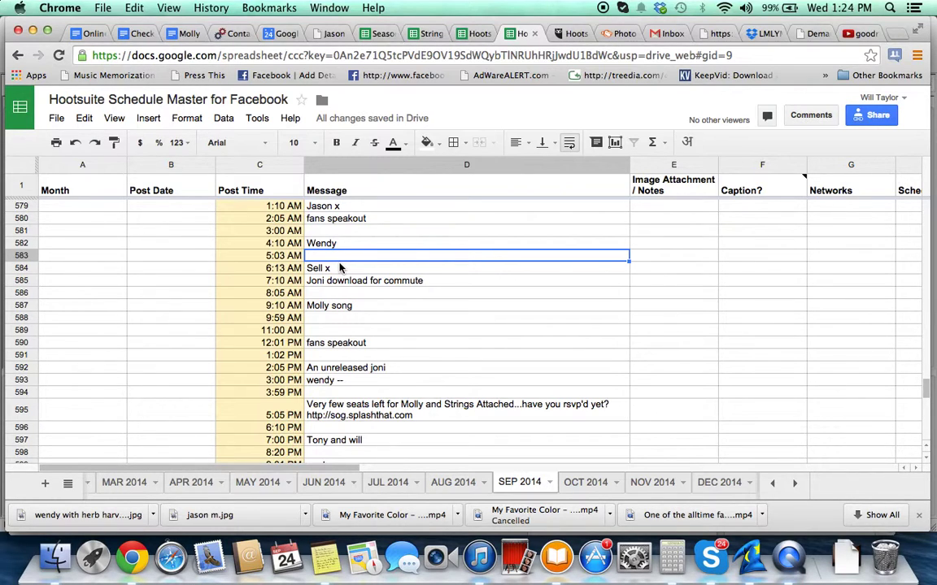
{"action": "scroll", "coordinate": [340, 268], "scroll_direction": "down", "scroll_amount": 1}
{"action": "scroll", "coordinate": [340, 268], "scroll_direction": "down", "scroll_amount": 2}
{"action": "scroll", "coordinate": [340, 268], "scroll_direction": "up", "scroll_amount": 4}
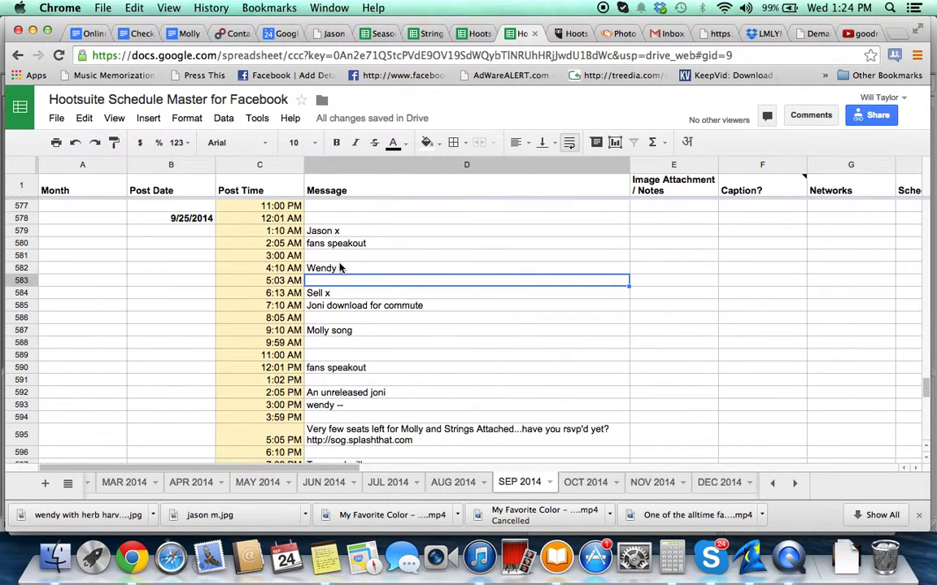
{"action": "scroll", "coordinate": [340, 268], "scroll_direction": "up", "scroll_amount": 3}
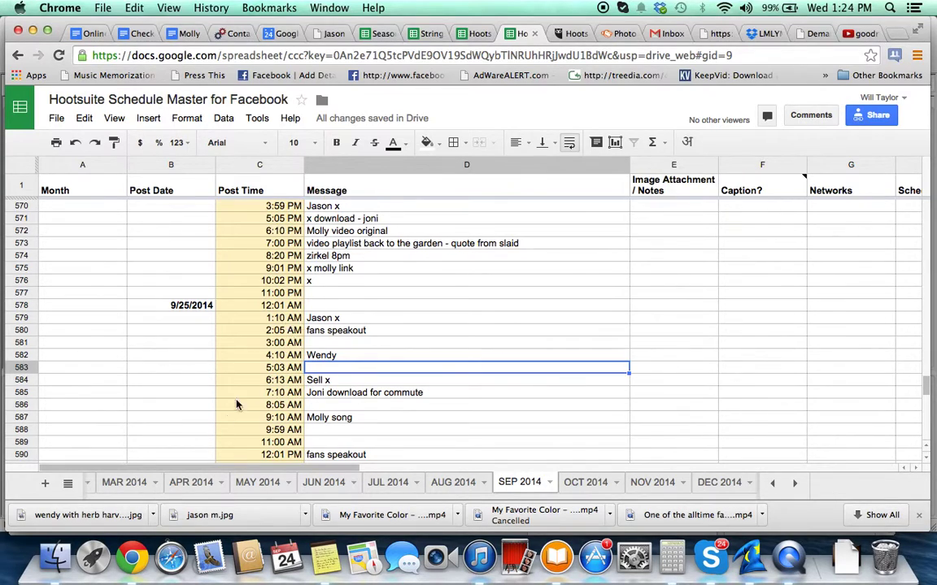
Step: Open a Finder window on the Social Media Default folder and browse its category folders
{"action": "left_click", "coordinate": [54, 555]}
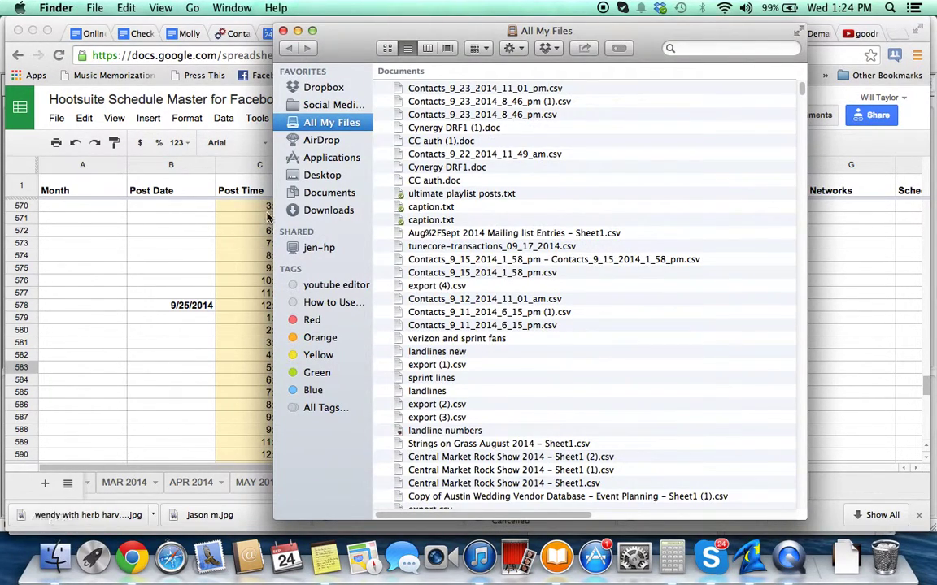
{"action": "left_click", "coordinate": [333, 106]}
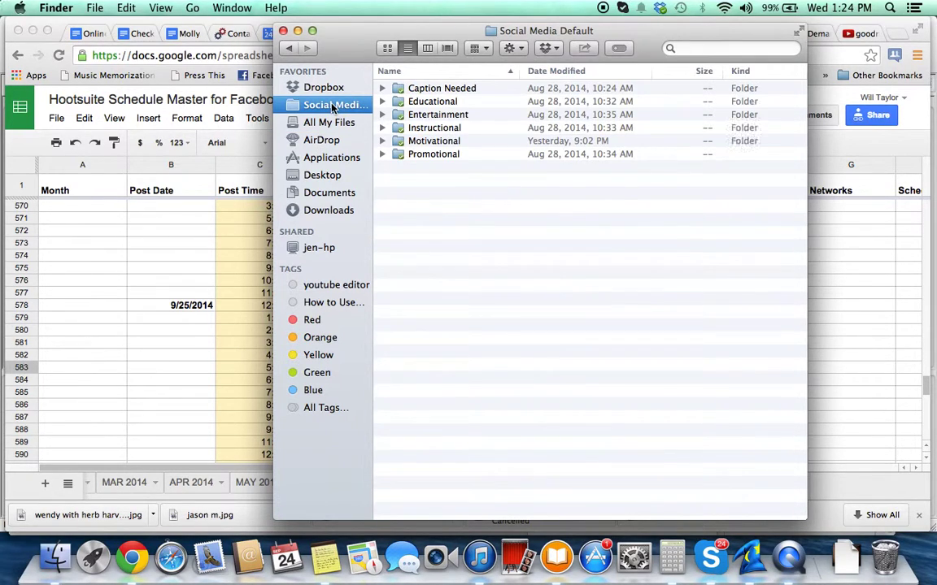
{"action": "left_click", "coordinate": [421, 154]}
{"action": "key", "text": "Up"}
{"action": "key", "text": "Up"}
{"action": "key", "text": "Up"}
{"action": "key", "text": "Up"}
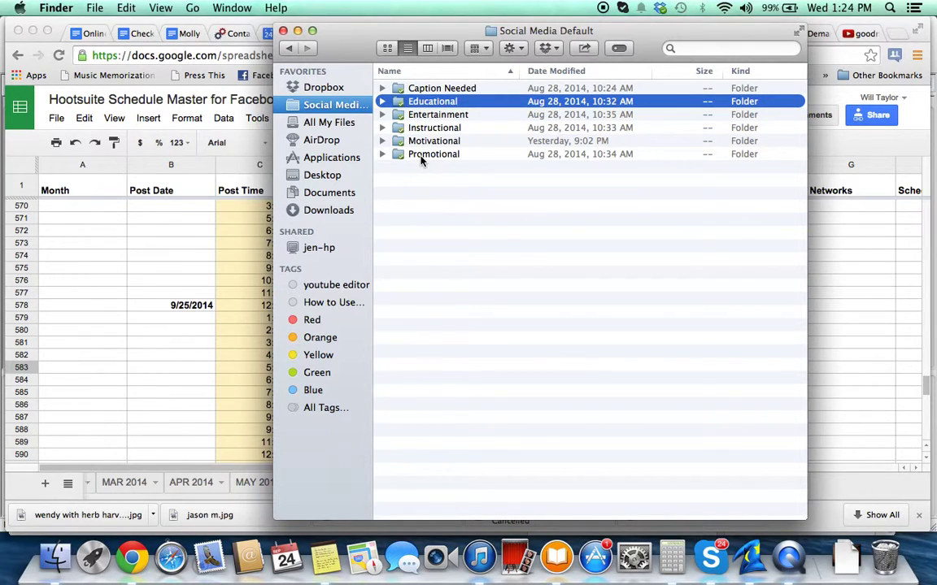
{"action": "key", "text": "Down"}
{"action": "key", "text": "Down"}
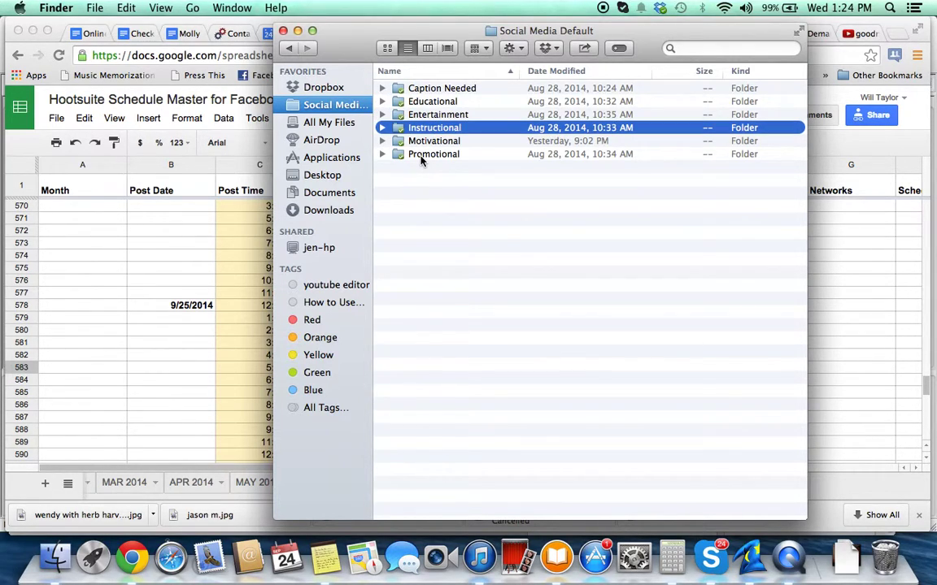
{"action": "key", "text": "Down"}
{"action": "key", "text": "Down"}
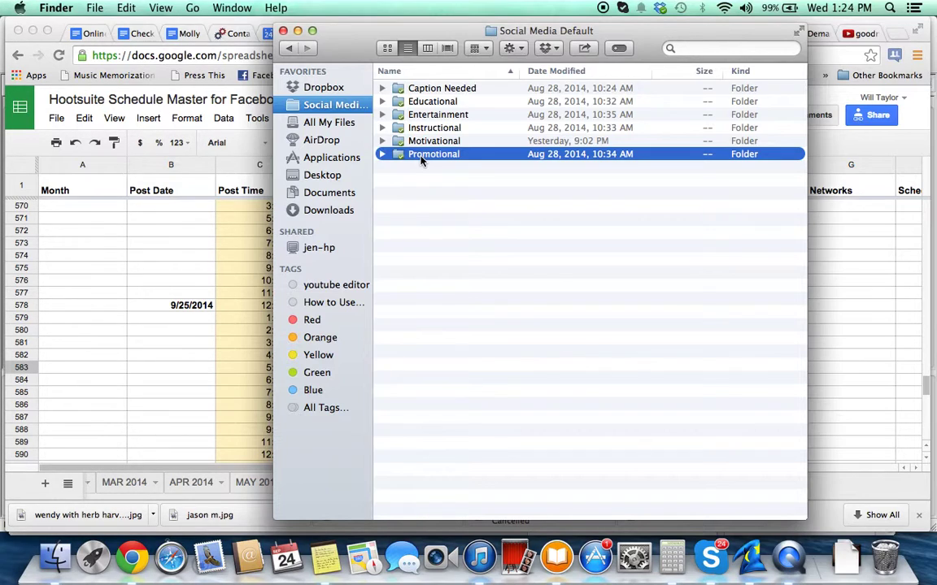
Step: Compare the Educational, Instructional, Motivational and Promotional folders, open Motivational, then go to Documents
{"action": "left_click", "coordinate": [421, 101]}
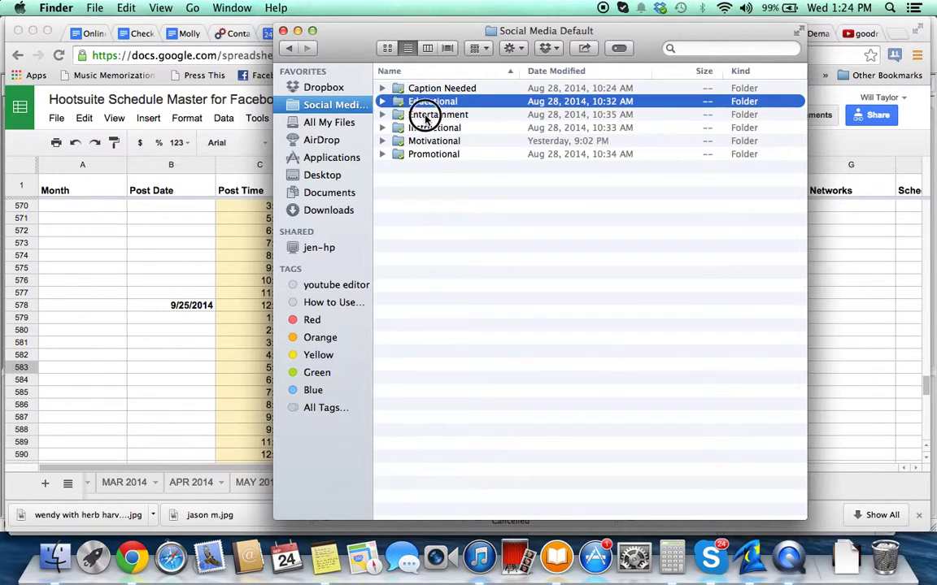
{"action": "left_click", "coordinate": [425, 116]}
{"action": "left_click", "coordinate": [421, 143]}
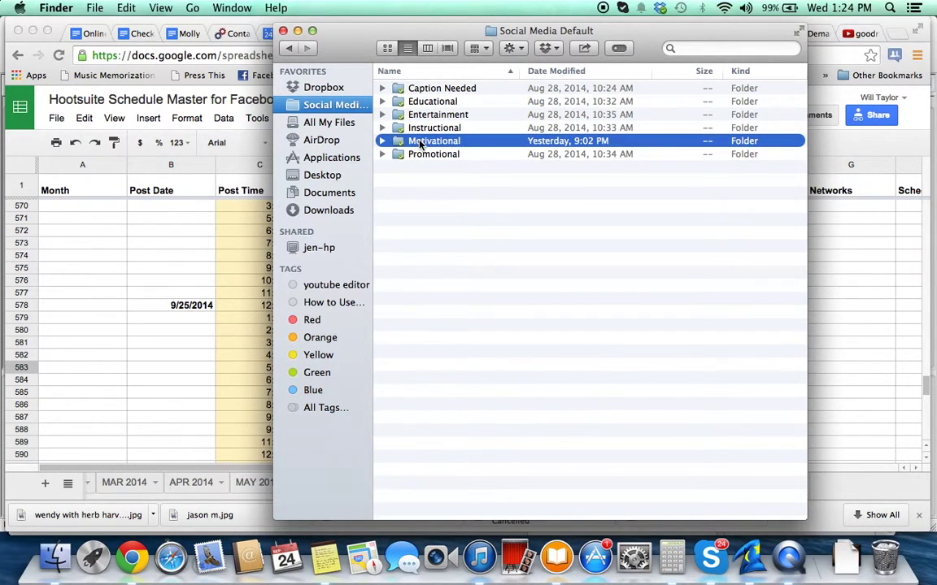
{"action": "left_click", "coordinate": [419, 156]}
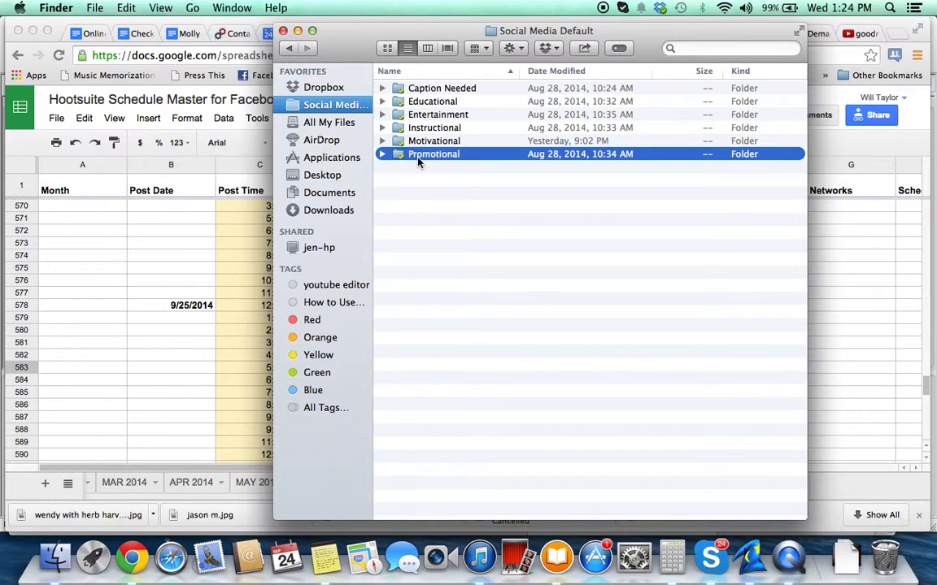
{"action": "key", "text": "Up"}
{"action": "key", "text": "Down"}
{"action": "key", "text": "Up"}
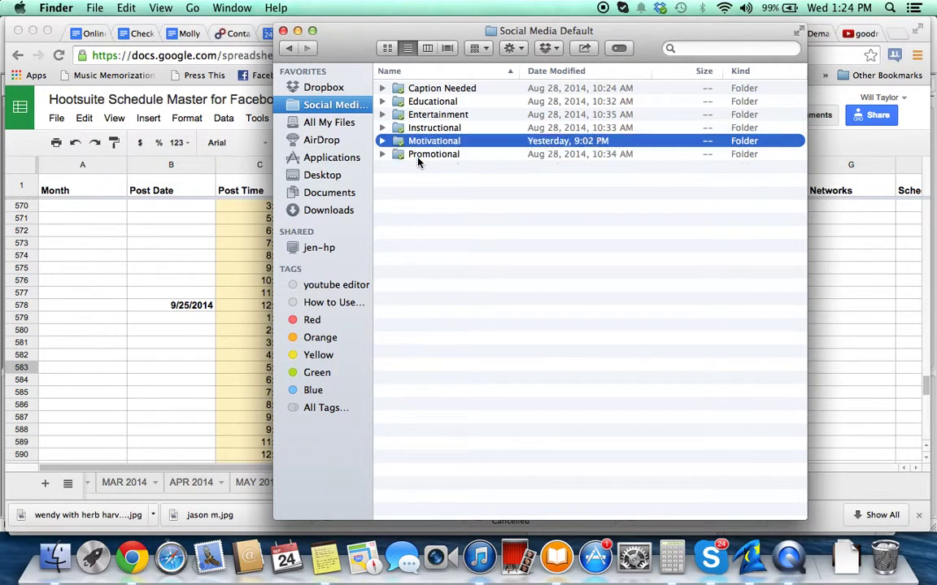
{"action": "key", "text": "Up"}
{"action": "key", "text": "Up"}
{"action": "key", "text": "Up"}
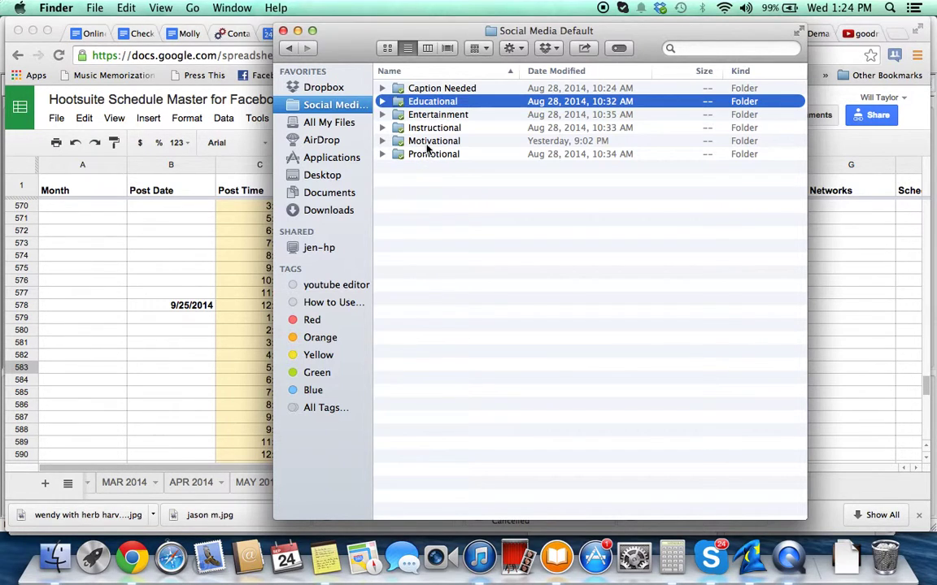
{"action": "double_click", "coordinate": [427, 143]}
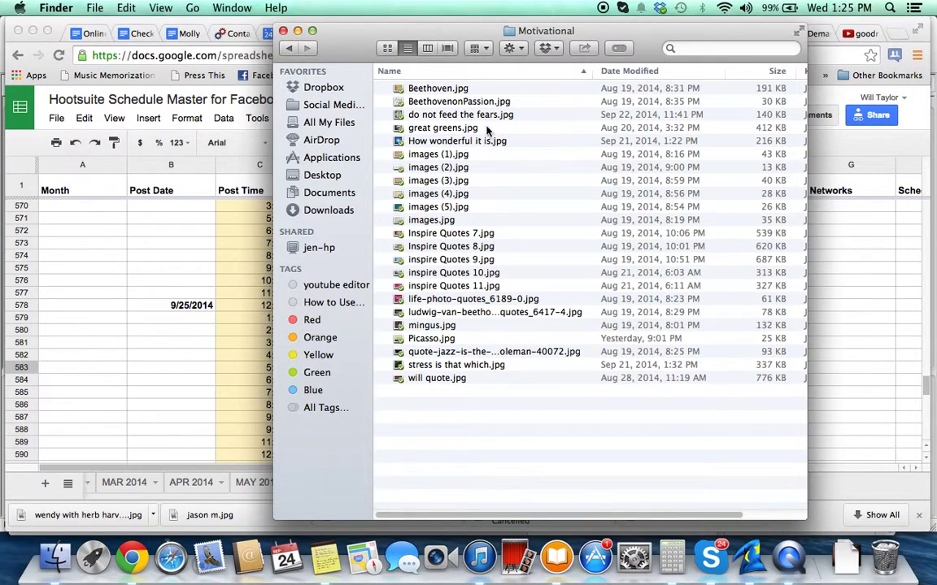
{"action": "left_click", "coordinate": [328, 199]}
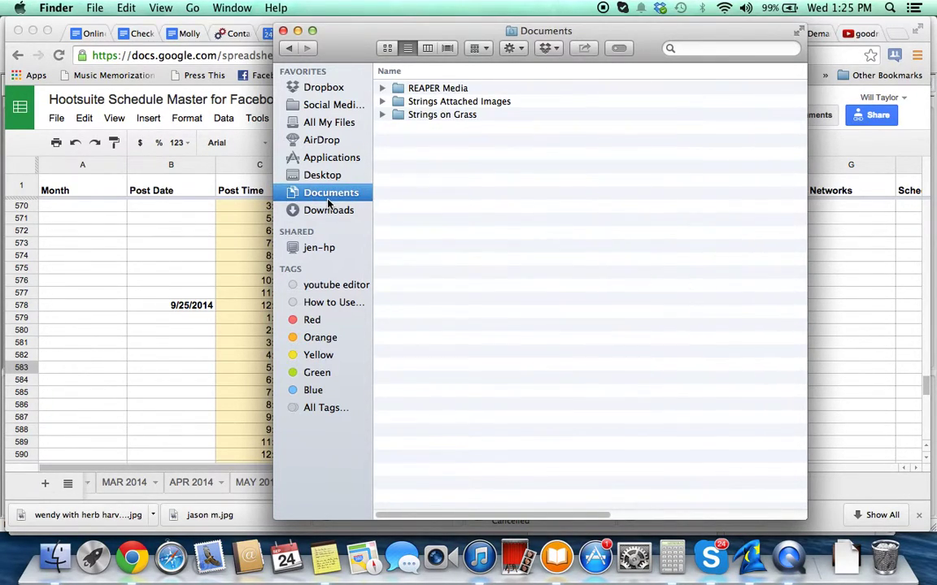
Step: Open the Strings on Grass folder and then its 9.26.14 image subfolder
{"action": "double_click", "coordinate": [455, 119]}
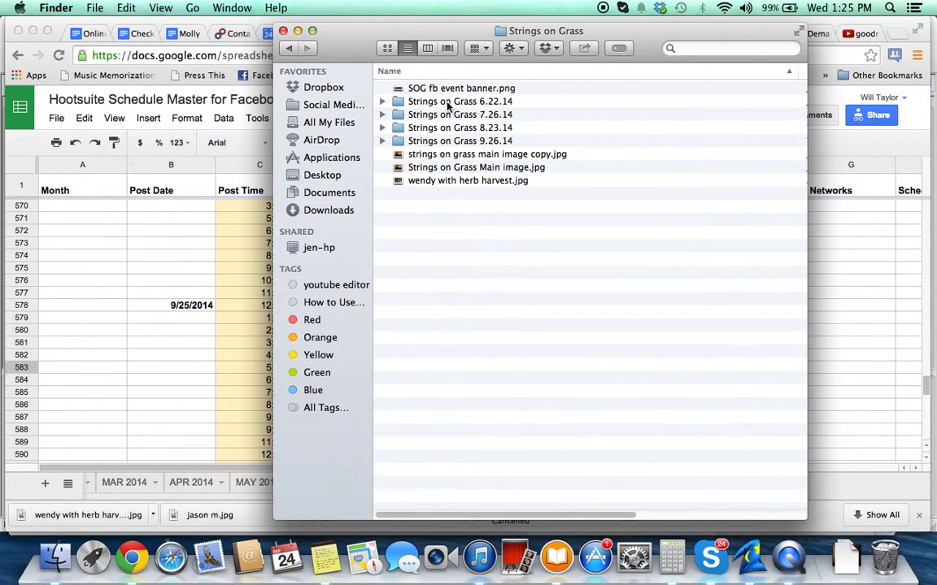
{"action": "key", "text": "Down"}
{"action": "key", "text": "Down"}
{"action": "key", "text": "Down"}
{"action": "key", "text": "Down"}
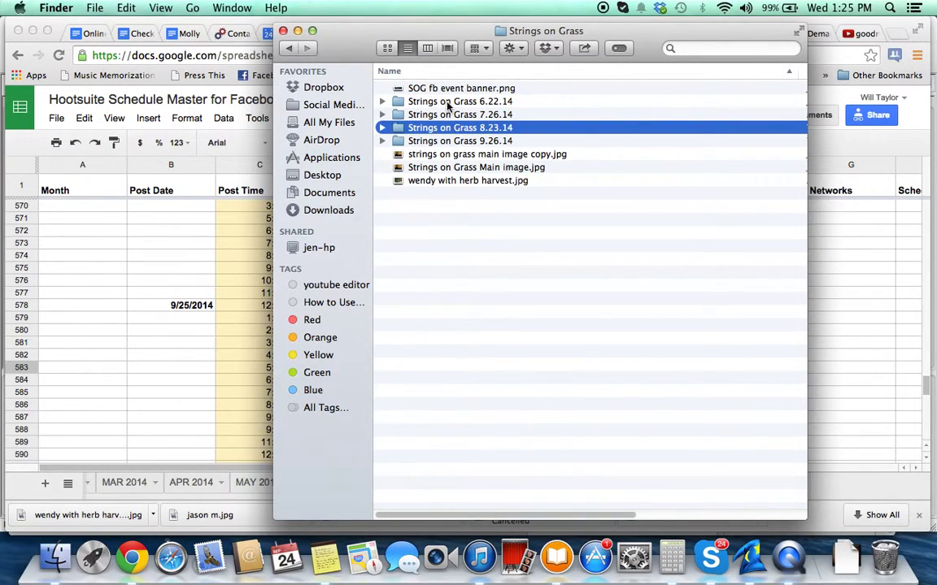
{"action": "key", "text": "Up"}
{"action": "key", "text": "Up"}
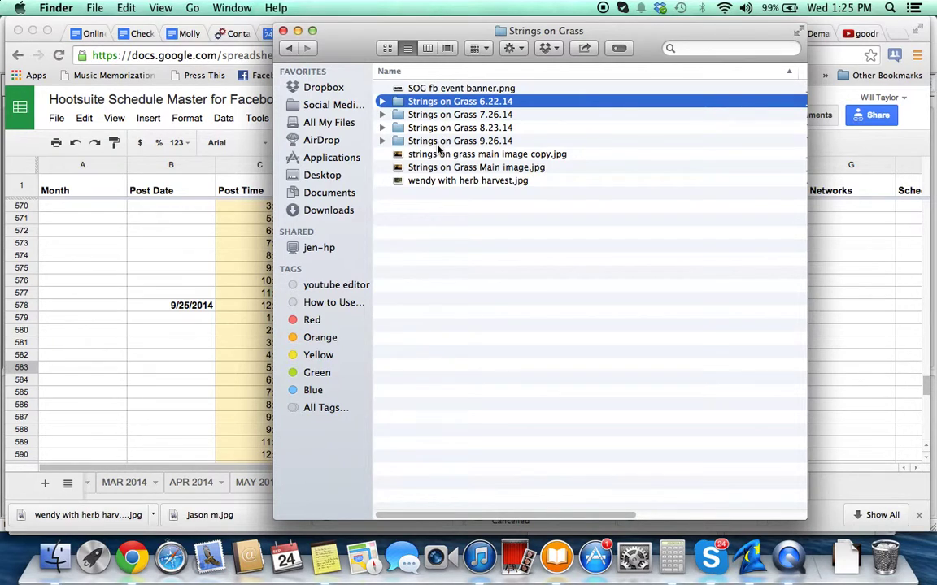
{"action": "left_click", "coordinate": [437, 145]}
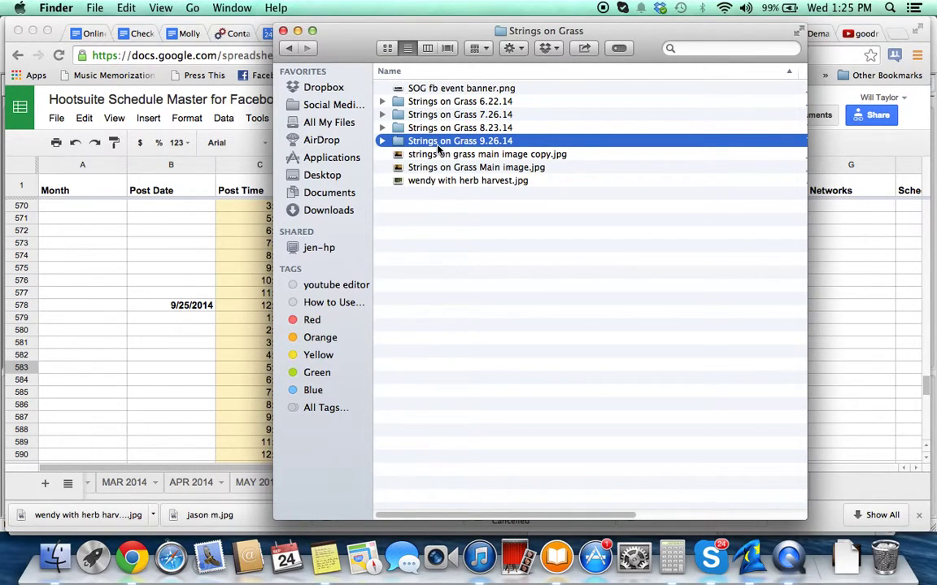
{"action": "double_click", "coordinate": [437, 144]}
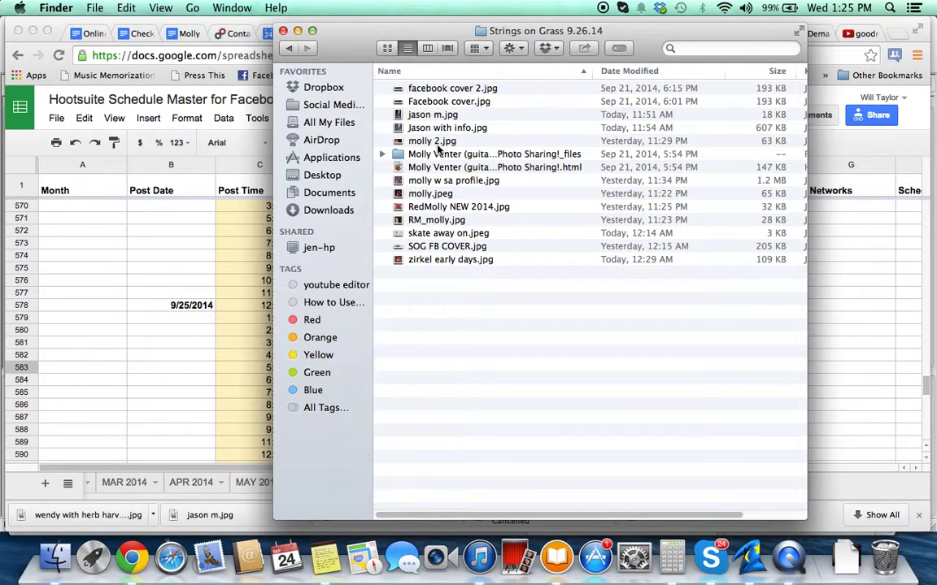
Step: Reopen Strings on Grass 9.26.14, select zirkel early days.jpg, and return to the schedule
{"action": "left_click", "coordinate": [287, 48]}
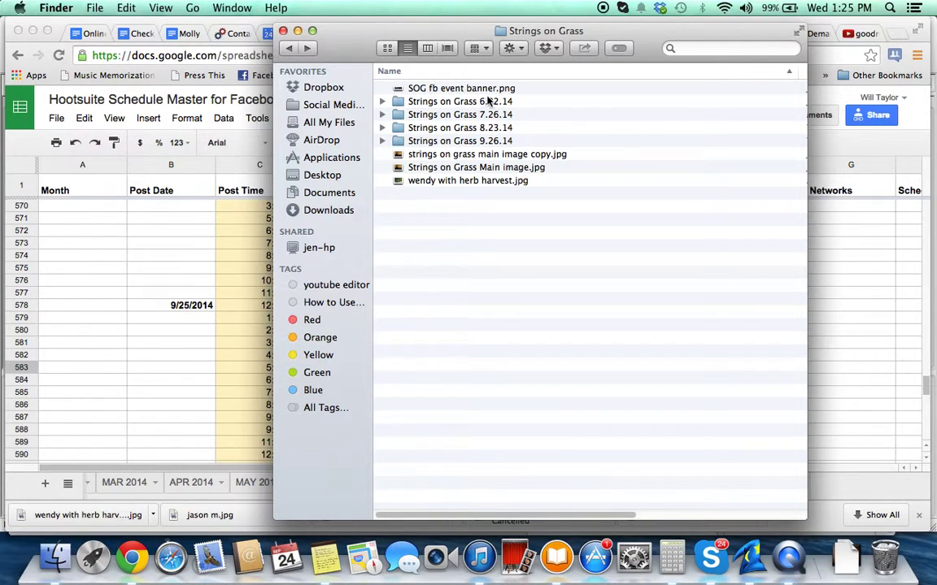
{"action": "left_click", "coordinate": [460, 142]}
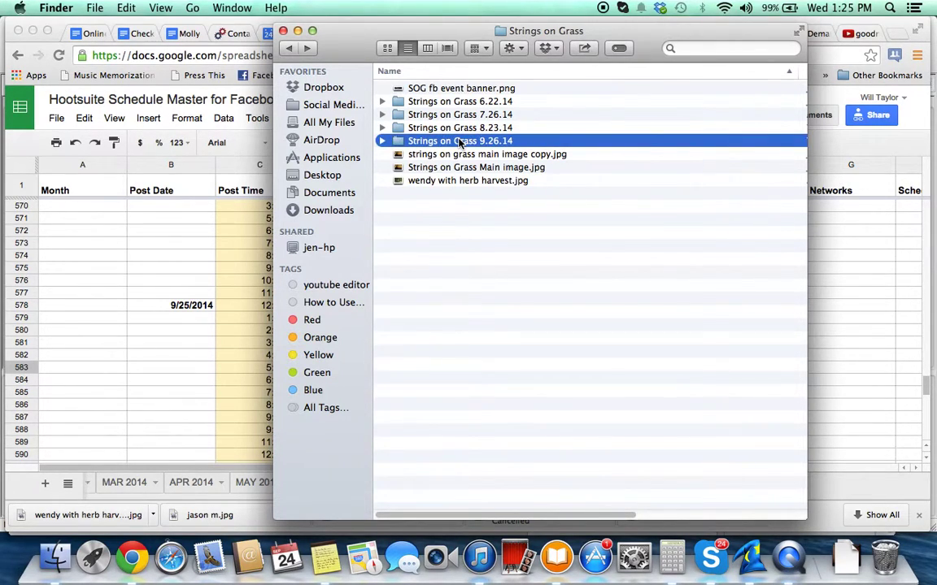
{"action": "double_click", "coordinate": [460, 141]}
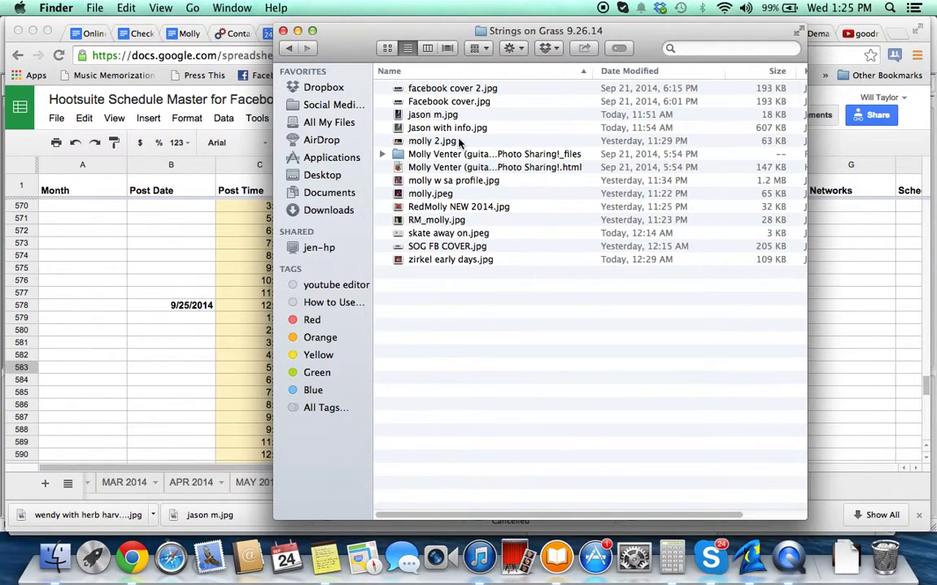
{"action": "left_click", "coordinate": [437, 260]}
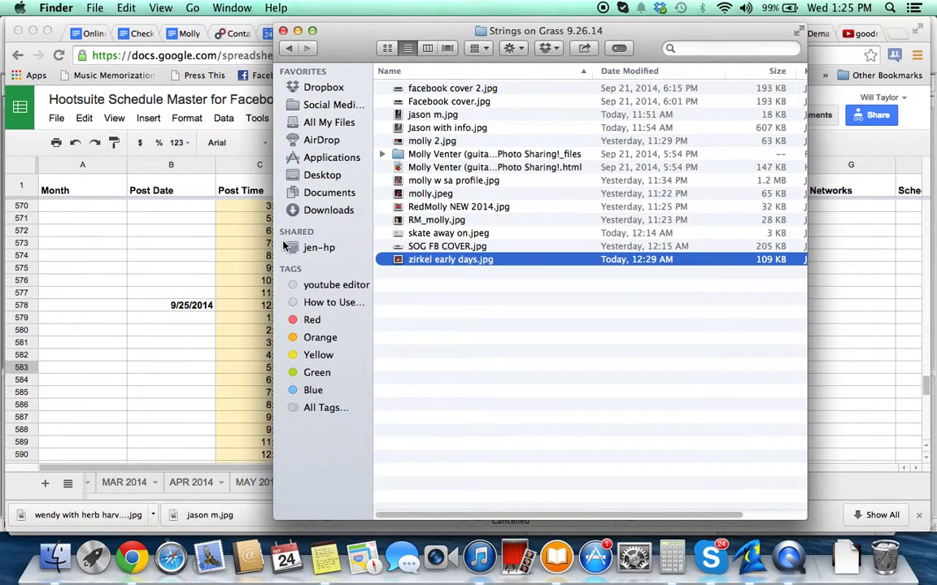
{"action": "left_click", "coordinate": [248, 259]}
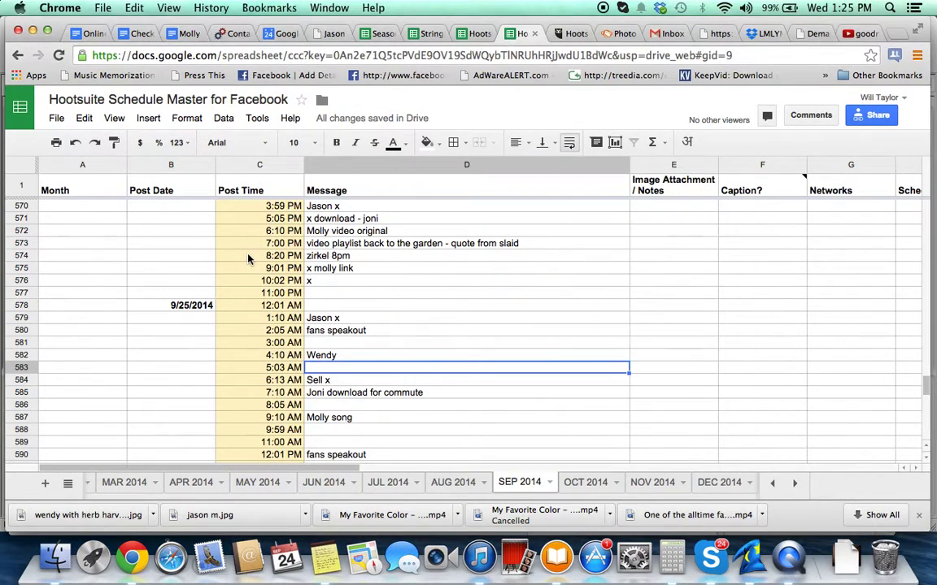
{"action": "left_click", "coordinate": [351, 268]}
{"action": "scroll", "coordinate": [351, 271], "scroll_direction": "up", "scroll_amount": 3}
{"action": "scroll", "coordinate": [351, 270], "scroll_direction": "up", "scroll_amount": 1}
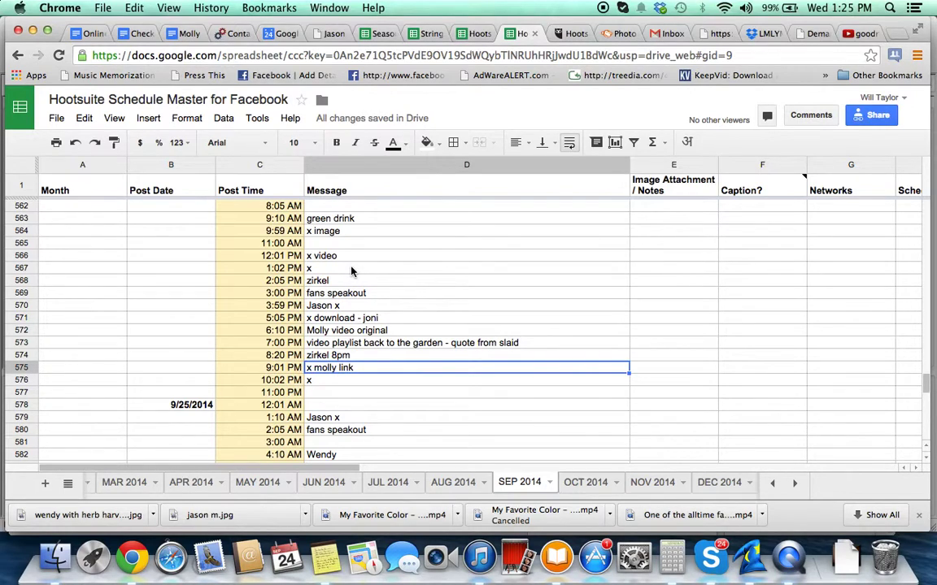
{"action": "key", "text": "Up"}
{"action": "key", "text": "Up"}
{"action": "key", "text": "Up"}
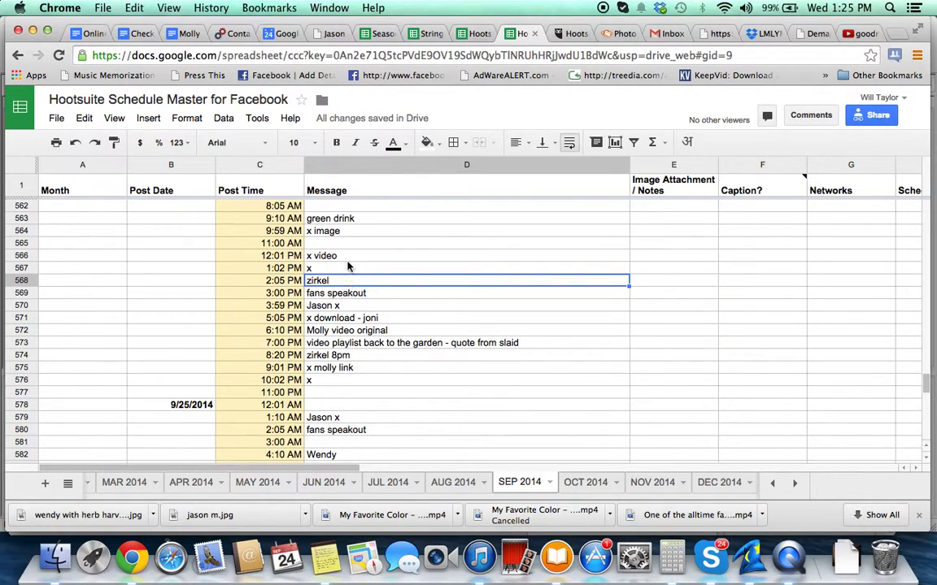
{"action": "key", "text": "Up"}
{"action": "key", "text": "Up"}
{"action": "key", "text": "Down"}
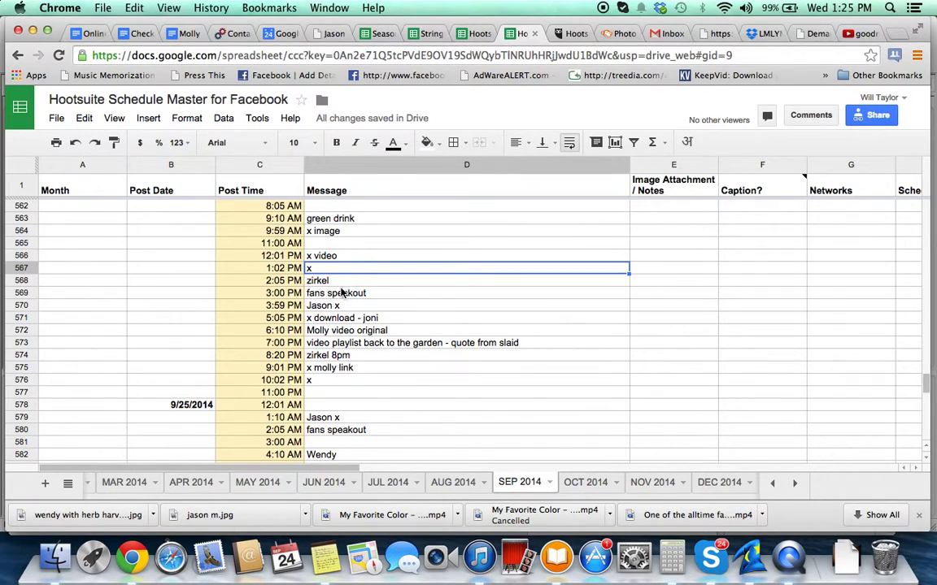
{"action": "left_click", "coordinate": [341, 292]}
{"action": "left_click", "coordinate": [342, 318]}
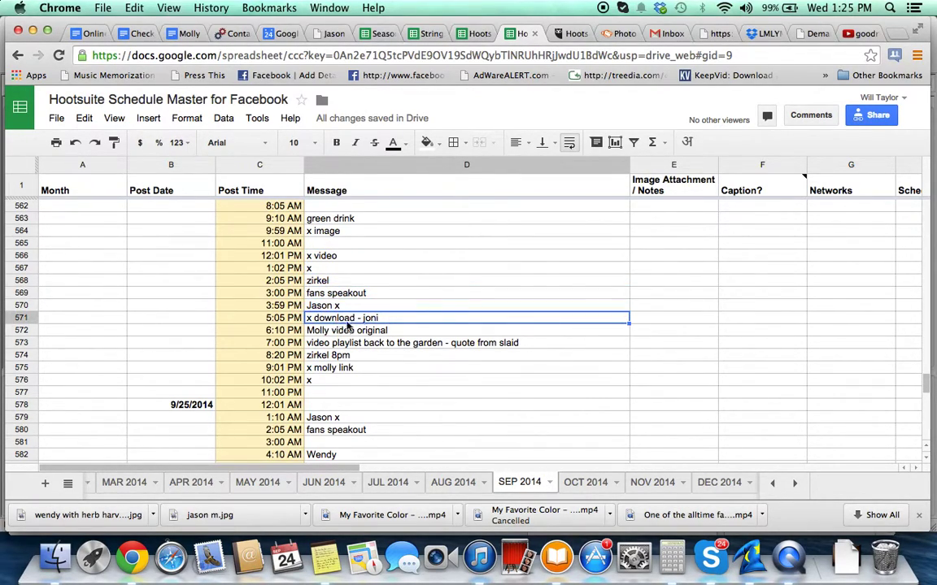
Step: Return to Hootsuite's Pending tab and center the Scheduled Stream Posts column on Sep 24
{"action": "left_click", "coordinate": [568, 35]}
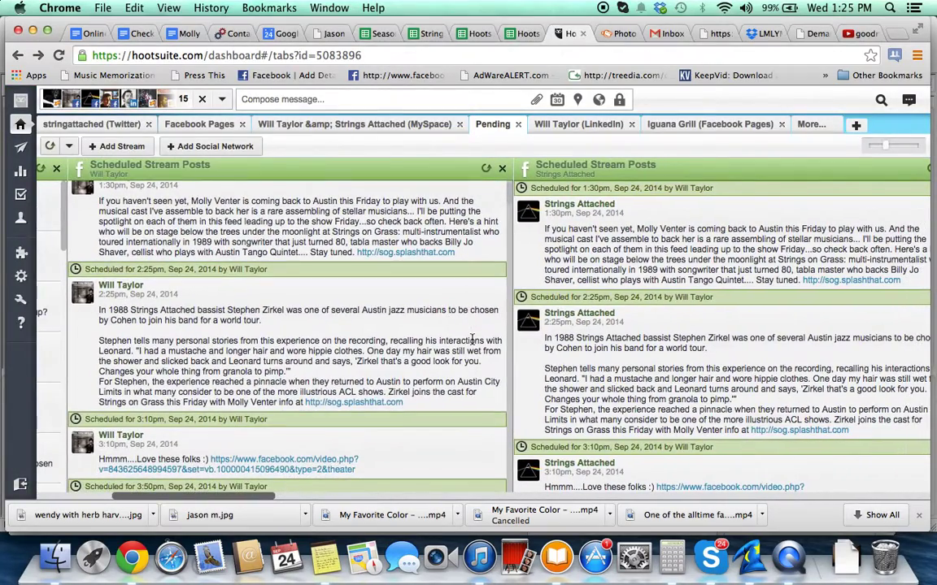
{"action": "scroll", "coordinate": [471, 338], "scroll_direction": "left", "scroll_amount": 5}
{"action": "scroll", "coordinate": [476, 349], "scroll_direction": "right", "scroll_amount": 2}
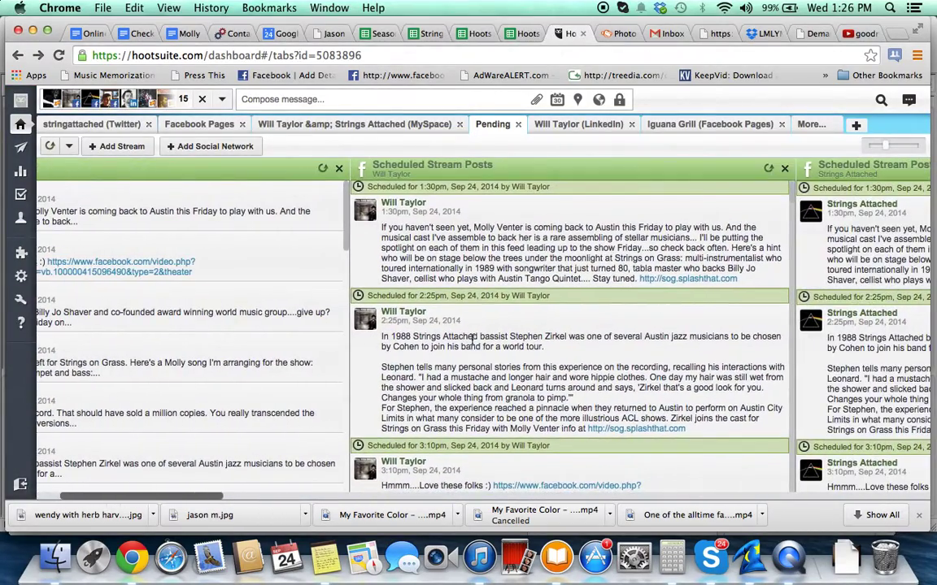
{"action": "scroll", "coordinate": [472, 339], "scroll_direction": "right", "scroll_amount": 3}
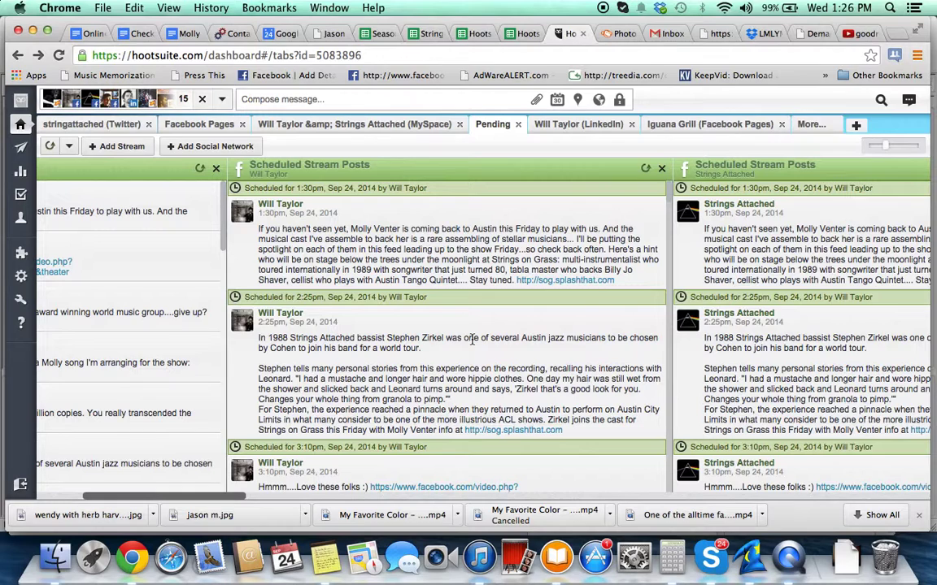
{"action": "mouse_move", "coordinate": [456, 244]}
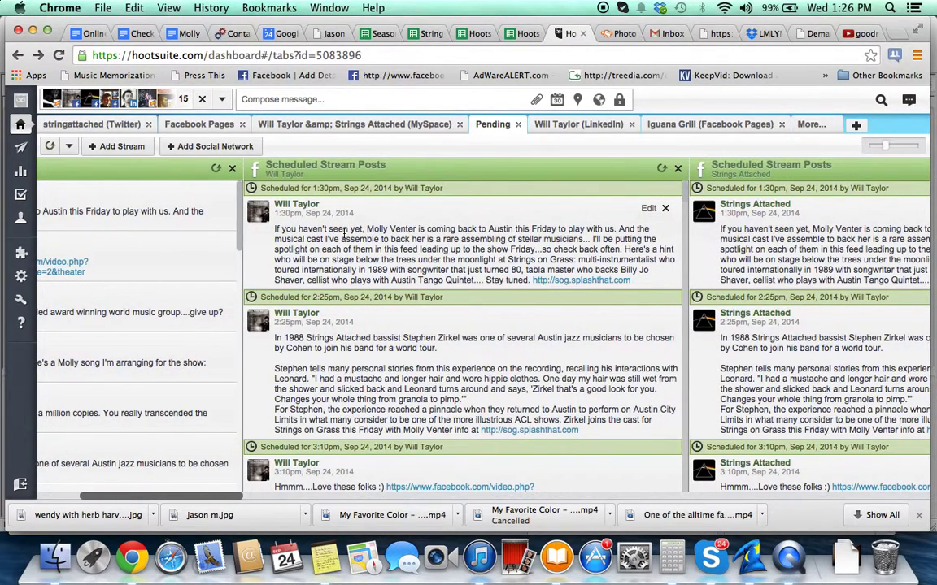
{"action": "scroll", "coordinate": [344, 232], "scroll_direction": "right", "scroll_amount": 2}
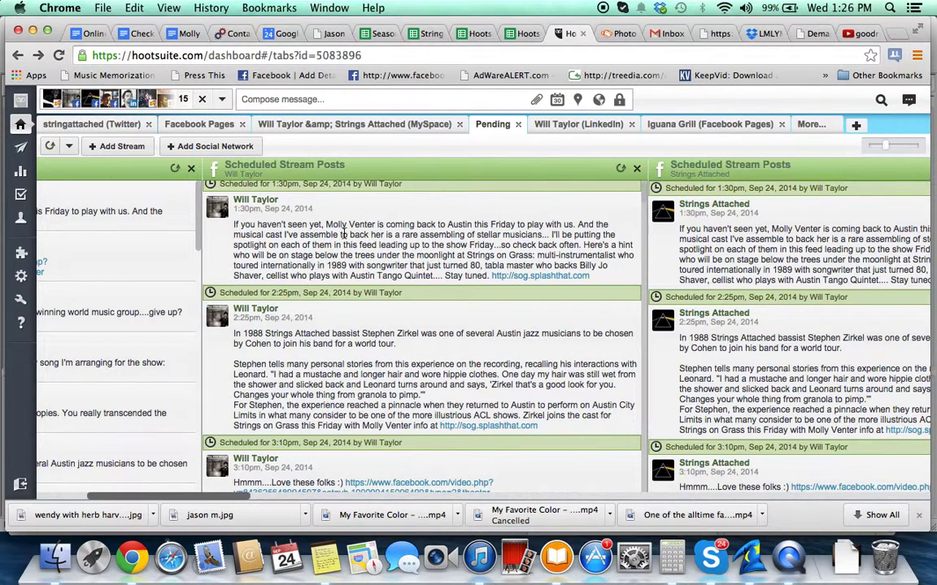
{"action": "scroll", "coordinate": [344, 232], "scroll_direction": "left", "scroll_amount": 1}
{"action": "scroll", "coordinate": [345, 233], "scroll_direction": "right", "scroll_amount": 2}
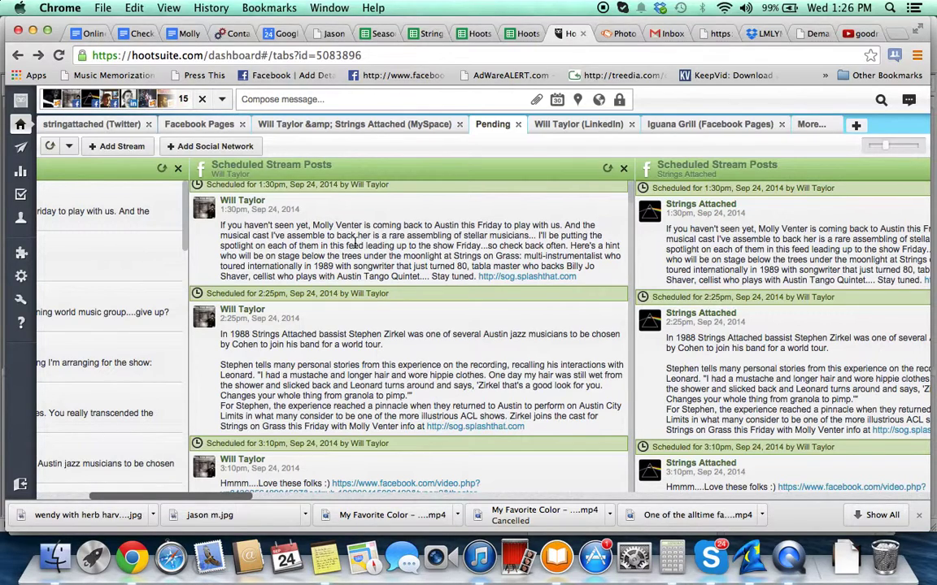
{"action": "mouse_move", "coordinate": [406, 362]}
{"action": "scroll", "coordinate": [345, 328], "scroll_direction": "down", "scroll_amount": 1}
{"action": "scroll", "coordinate": [345, 326], "scroll_direction": "down", "scroll_amount": 2}
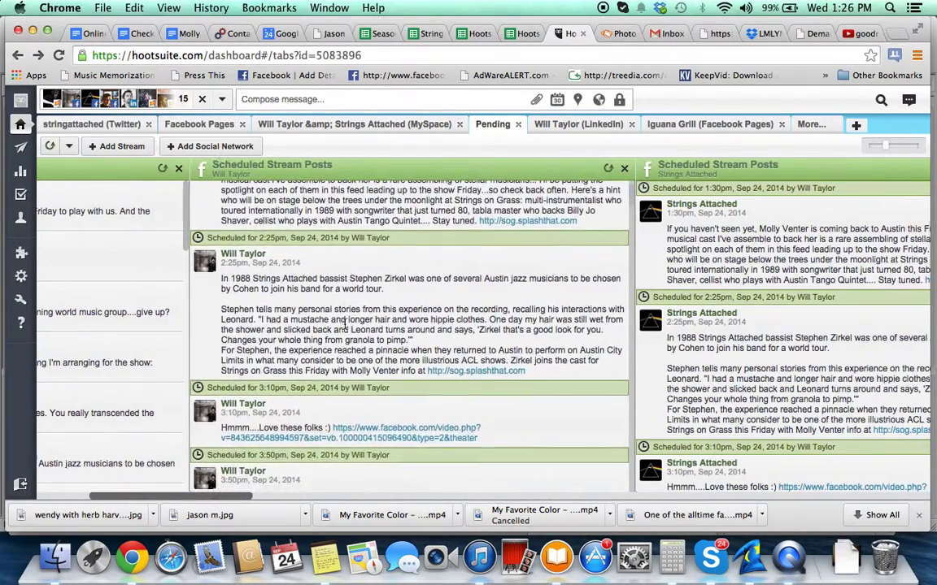
{"action": "scroll", "coordinate": [344, 326], "scroll_direction": "down", "scroll_amount": 1}
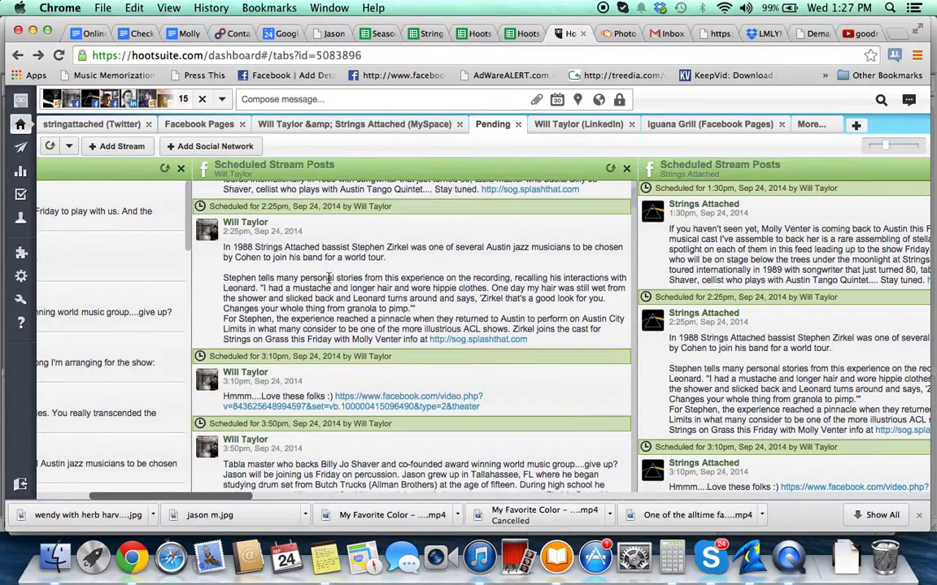
{"action": "scroll", "coordinate": [329, 279], "scroll_direction": "down", "scroll_amount": 1}
{"action": "scroll", "coordinate": [328, 279], "scroll_direction": "left", "scroll_amount": 1}
{"action": "scroll", "coordinate": [328, 279], "scroll_direction": "up", "scroll_amount": 1}
{"action": "scroll", "coordinate": [328, 279], "scroll_direction": "down", "scroll_amount": 1}
{"action": "scroll", "coordinate": [328, 279], "scroll_direction": "left", "scroll_amount": 1}
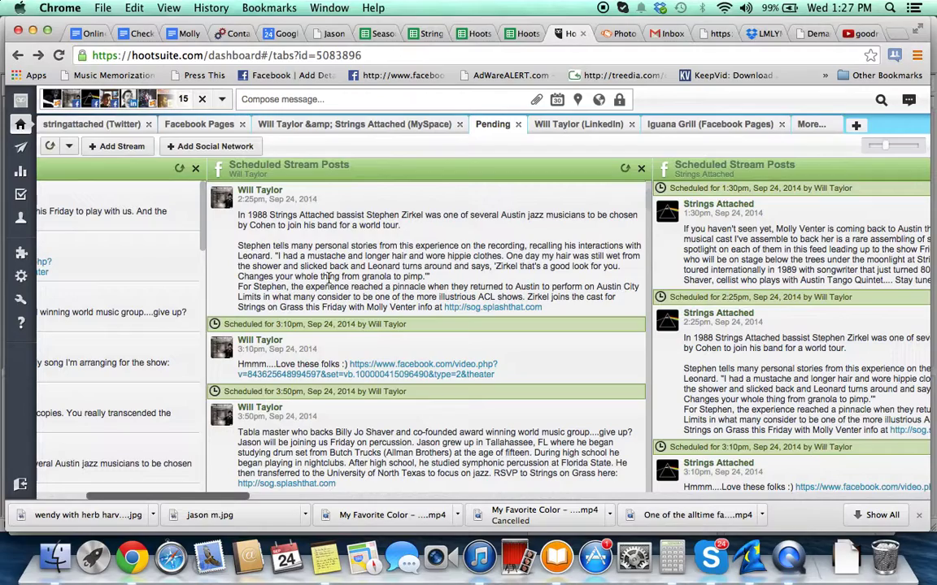
{"action": "scroll", "coordinate": [328, 278], "scroll_direction": "down", "scroll_amount": 1}
{"action": "scroll", "coordinate": [329, 278], "scroll_direction": "left", "scroll_amount": 1}
{"action": "scroll", "coordinate": [329, 278], "scroll_direction": "up", "scroll_amount": 1}
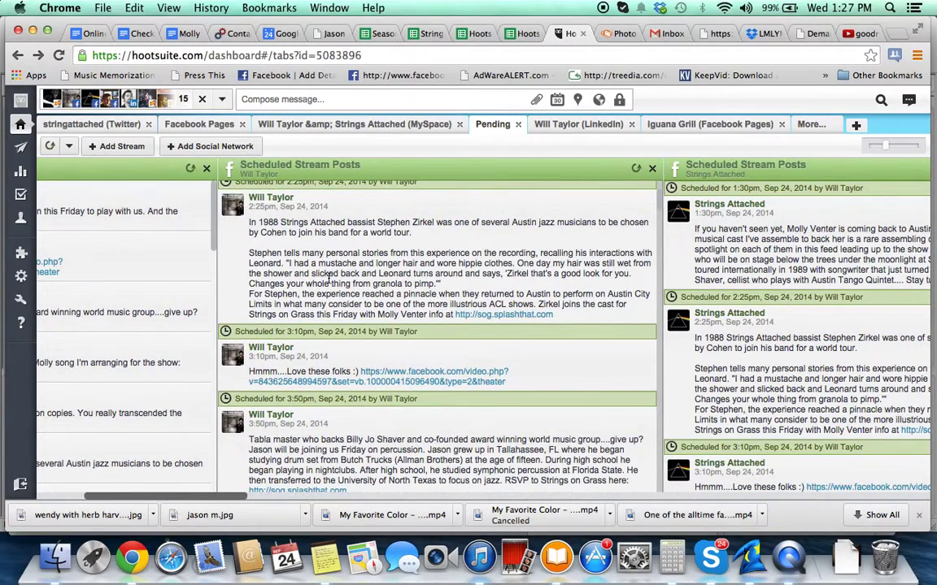
{"action": "scroll", "coordinate": [329, 278], "scroll_direction": "right", "scroll_amount": 1}
{"action": "scroll", "coordinate": [328, 279], "scroll_direction": "down", "scroll_amount": 1}
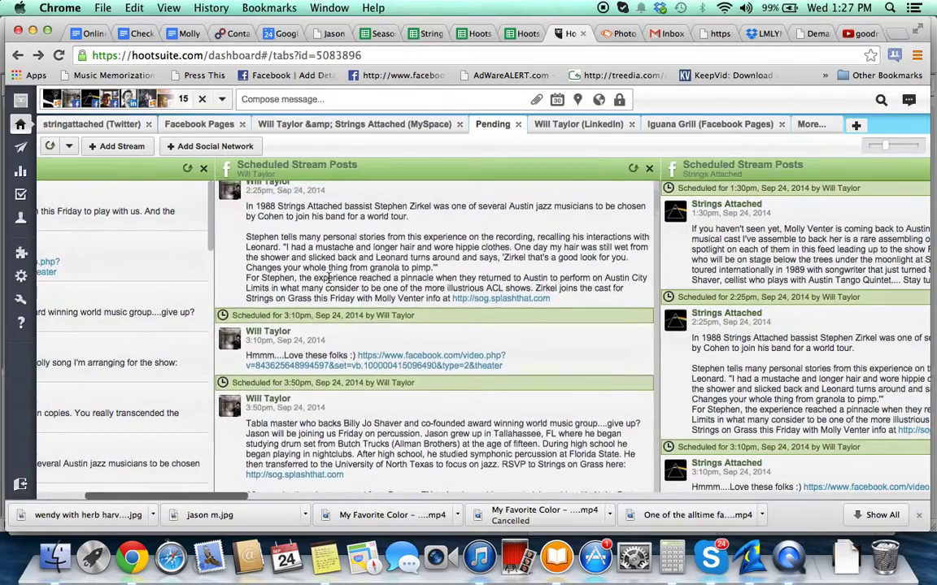
{"action": "scroll", "coordinate": [328, 279], "scroll_direction": "up", "scroll_amount": 1}
{"action": "scroll", "coordinate": [328, 279], "scroll_direction": "left", "scroll_amount": 1}
{"action": "scroll", "coordinate": [329, 279], "scroll_direction": "right", "scroll_amount": 2}
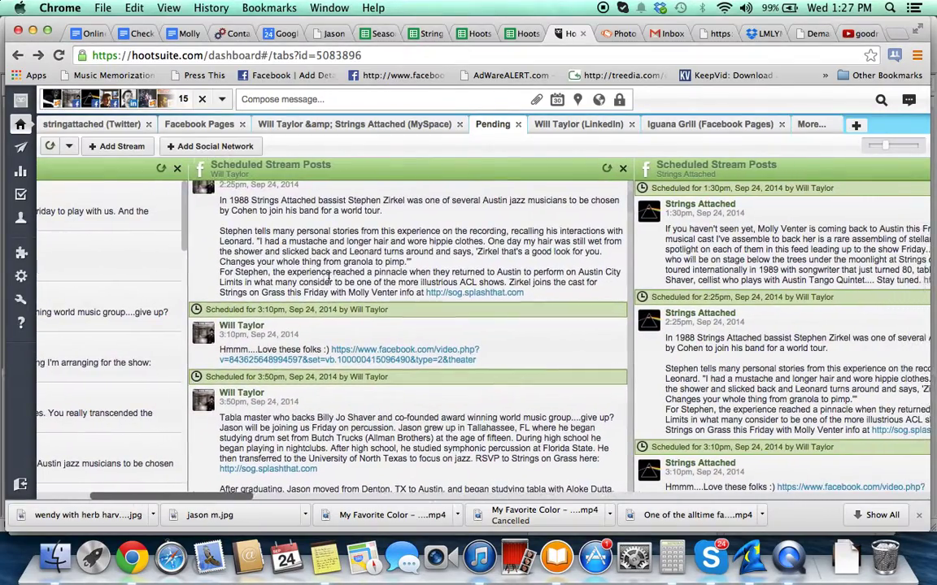
{"action": "scroll", "coordinate": [329, 279], "scroll_direction": "down", "scroll_amount": 2}
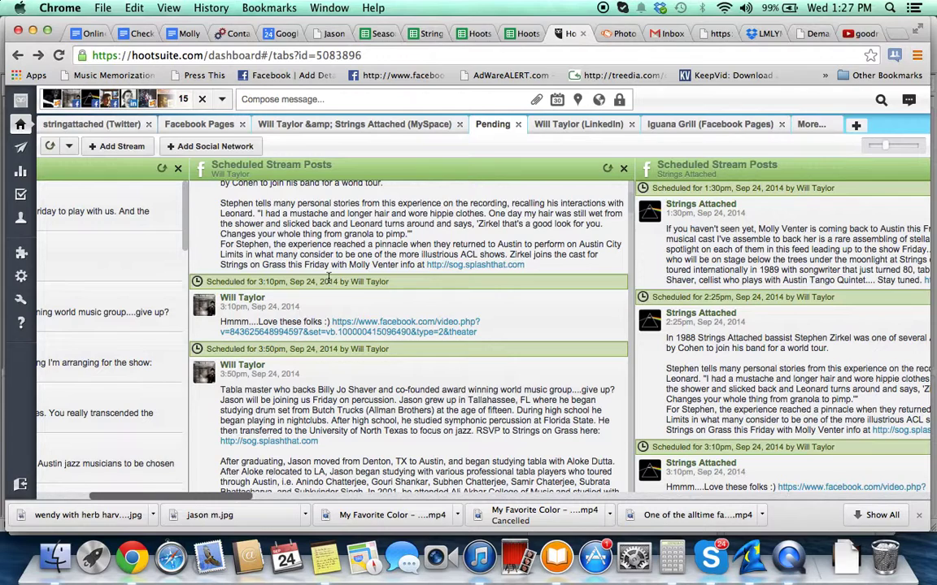
{"action": "scroll", "coordinate": [328, 279], "scroll_direction": "down", "scroll_amount": 3}
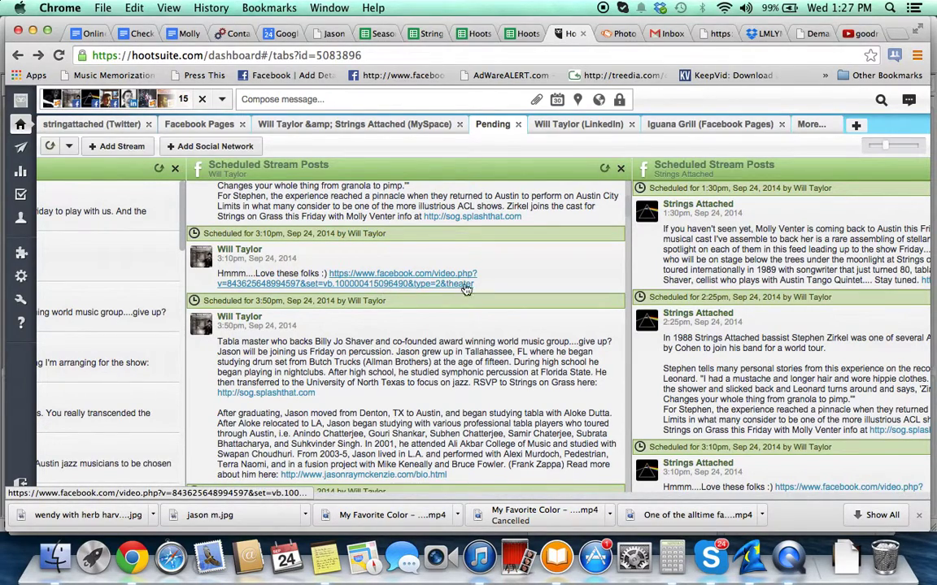
{"action": "scroll", "coordinate": [537, 287], "scroll_direction": "down", "scroll_amount": 3}
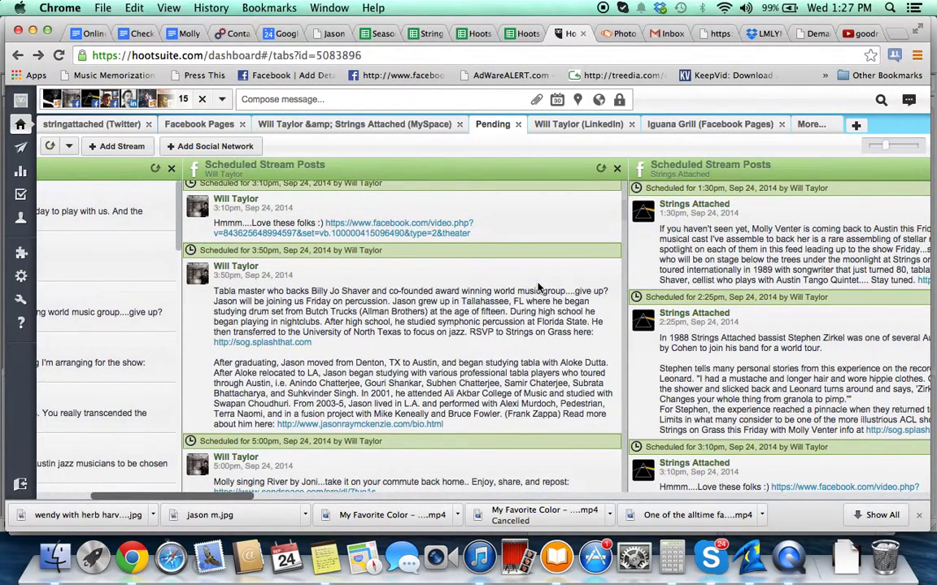
{"action": "scroll", "coordinate": [538, 287], "scroll_direction": "down", "scroll_amount": 3}
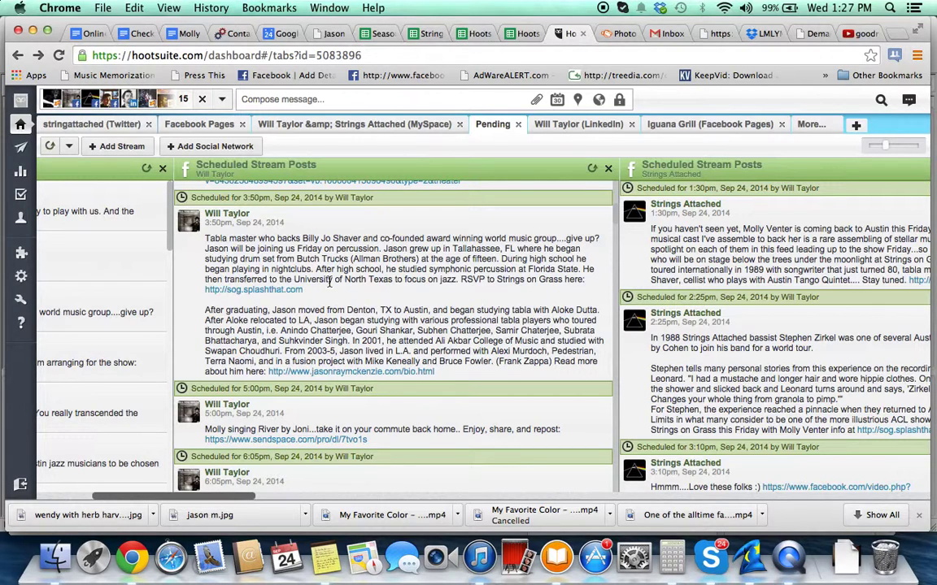
Step: Scroll the Will Taylor queue down to the 6:05 PM, 7:35 PM and 8:00 PM posts
{"action": "scroll", "coordinate": [329, 282], "scroll_direction": "down", "scroll_amount": 3}
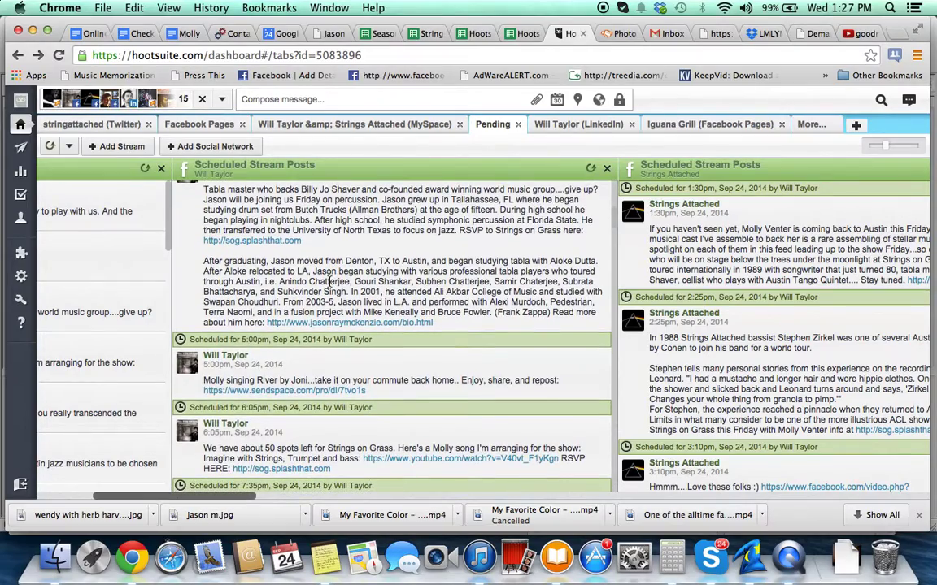
{"action": "scroll", "coordinate": [329, 281], "scroll_direction": "down", "scroll_amount": 2}
{"action": "scroll", "coordinate": [285, 277], "scroll_direction": "down", "scroll_amount": 3}
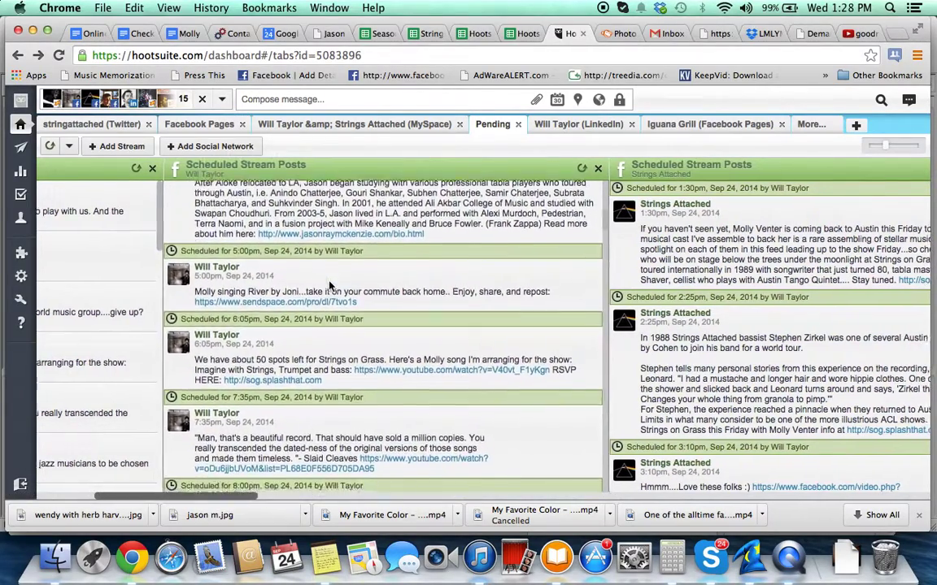
{"action": "scroll", "coordinate": [236, 271], "scroll_direction": "down", "scroll_amount": 2}
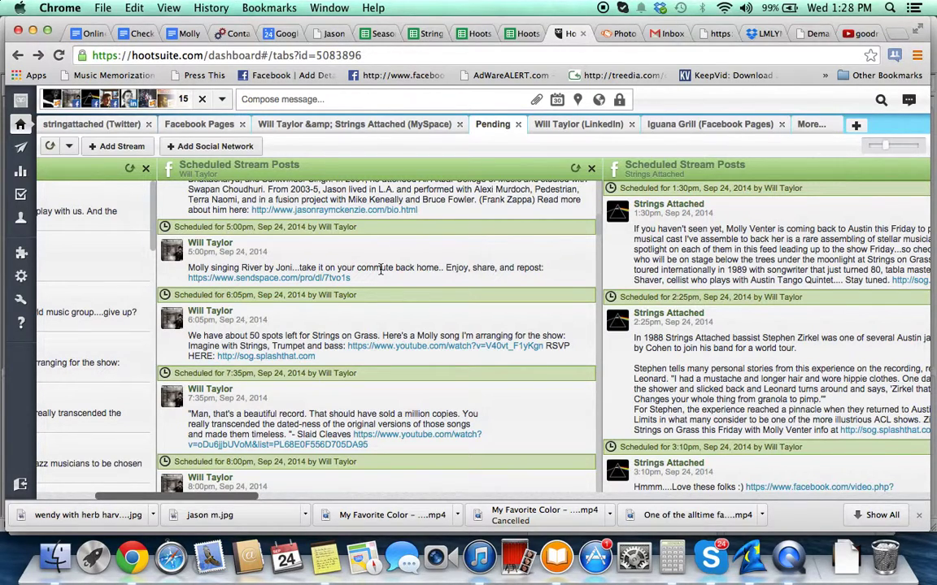
{"action": "mouse_move", "coordinate": [366, 260]}
{"action": "scroll", "coordinate": [472, 279], "scroll_direction": "down", "scroll_amount": 3}
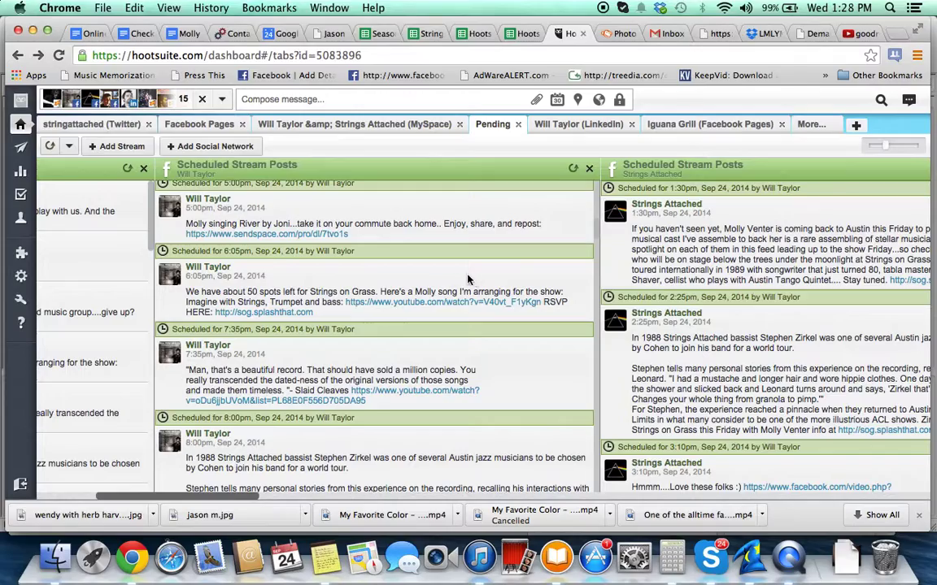
{"action": "scroll", "coordinate": [341, 288], "scroll_direction": "down", "scroll_amount": 2}
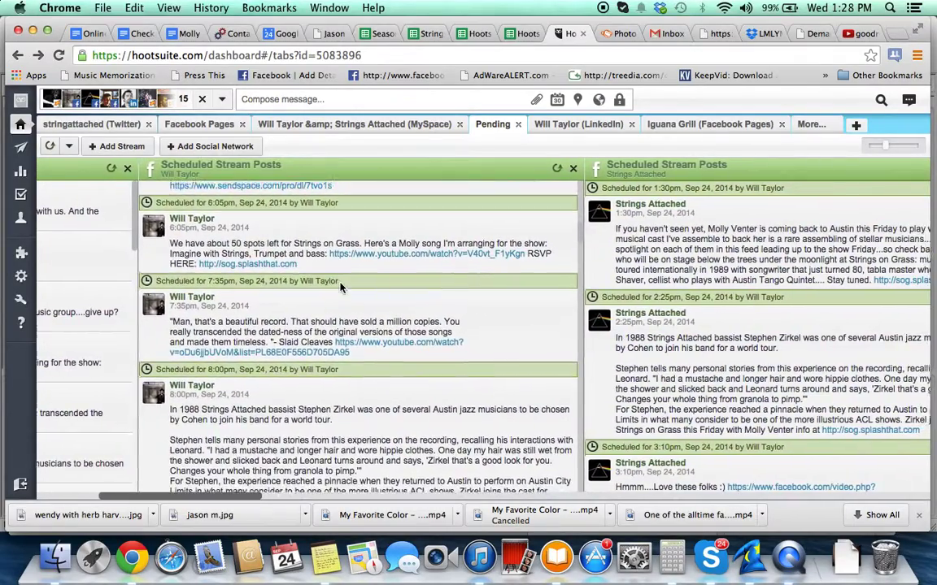
{"action": "scroll", "coordinate": [341, 287], "scroll_direction": "down", "scroll_amount": 1}
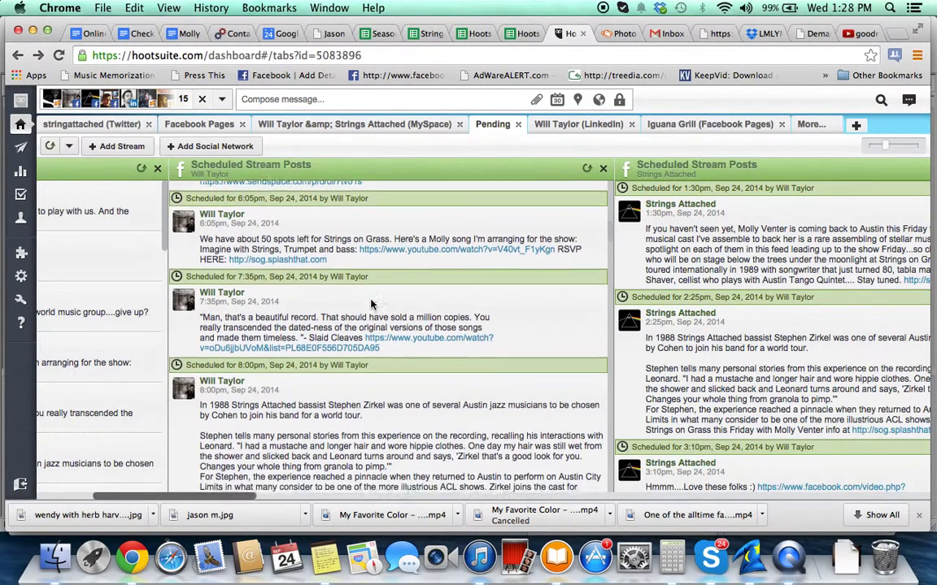
{"action": "scroll", "coordinate": [371, 304], "scroll_direction": "down", "scroll_amount": 3}
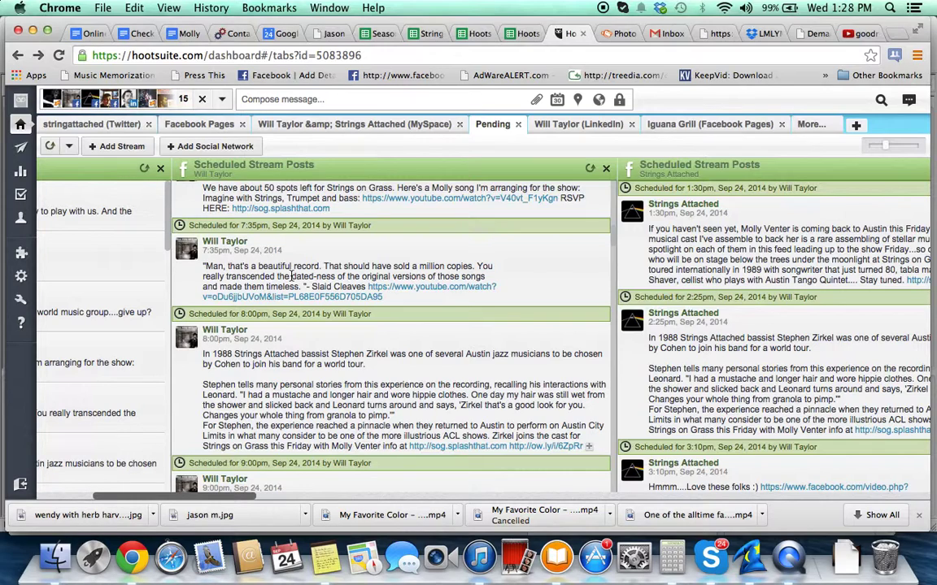
Step: Scroll past the 9:00, 9:30 and 10:15 PM posts to the 1:05 AM Sep 25 tabla post
{"action": "scroll", "coordinate": [291, 277], "scroll_direction": "down", "scroll_amount": 5}
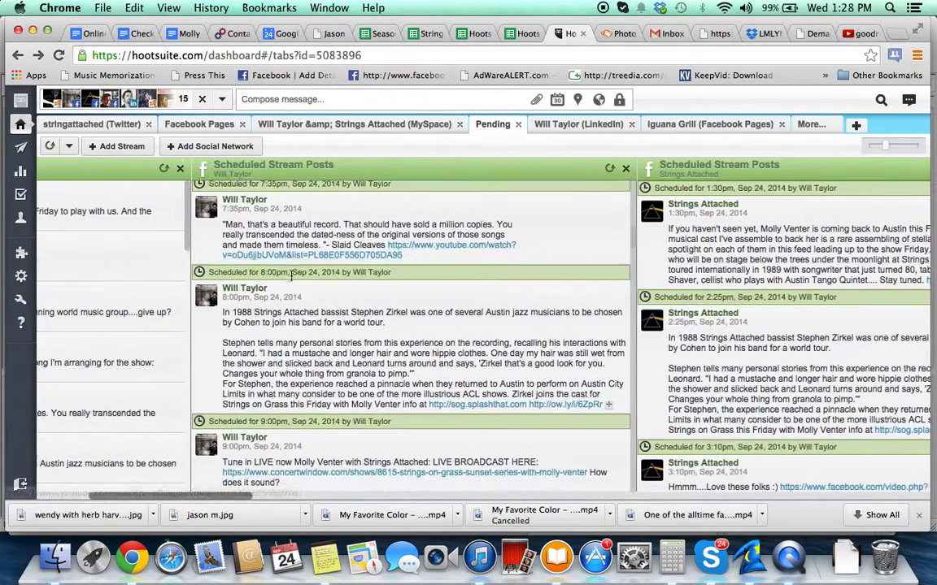
{"action": "scroll", "coordinate": [325, 276], "scroll_direction": "left", "scroll_amount": 2}
{"action": "scroll", "coordinate": [372, 278], "scroll_direction": "right", "scroll_amount": 1}
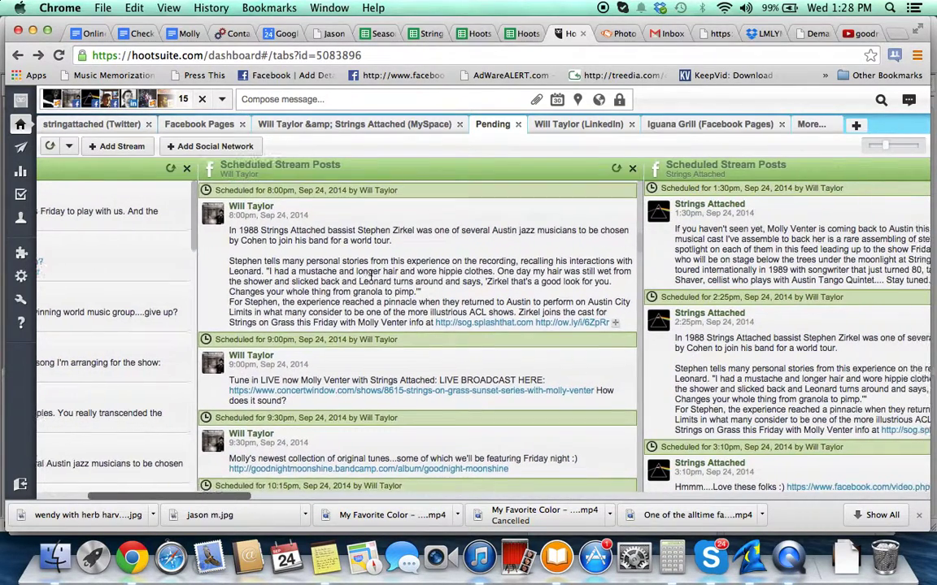
{"action": "scroll", "coordinate": [370, 276], "scroll_direction": "right", "scroll_amount": 2}
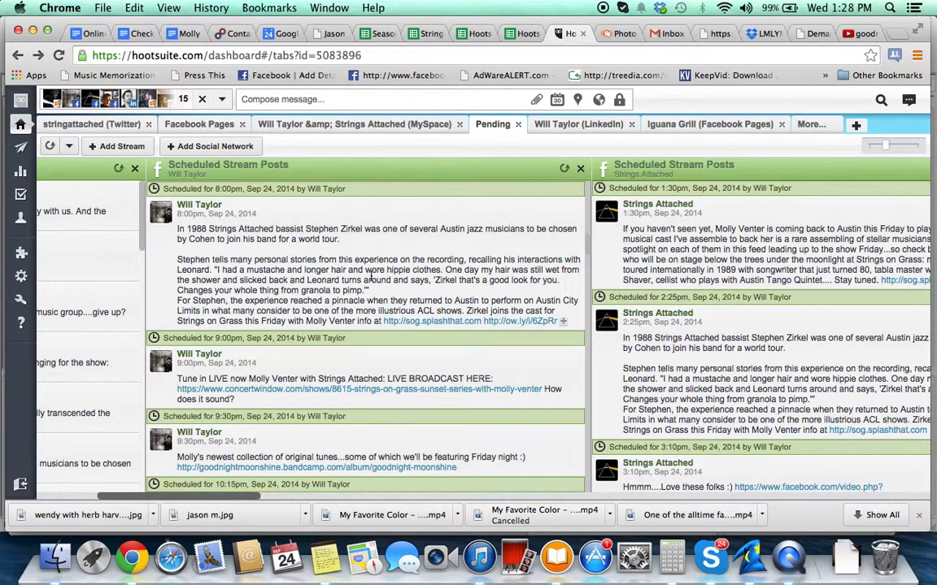
{"action": "scroll", "coordinate": [371, 276], "scroll_direction": "down", "scroll_amount": 2}
{"action": "scroll", "coordinate": [371, 279], "scroll_direction": "left", "scroll_amount": 1}
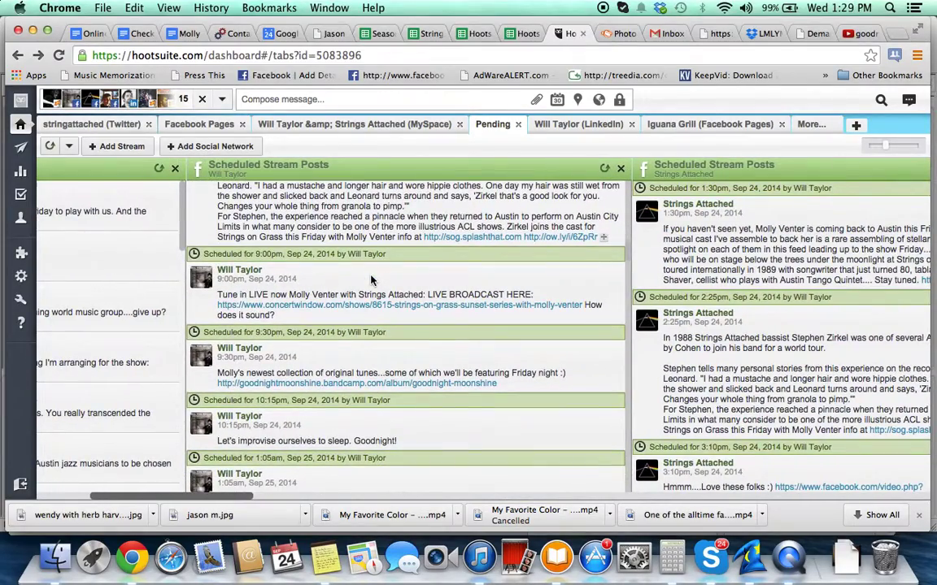
{"action": "scroll", "coordinate": [371, 280], "scroll_direction": "down", "scroll_amount": 1}
{"action": "scroll", "coordinate": [370, 278], "scroll_direction": "right", "scroll_amount": 1}
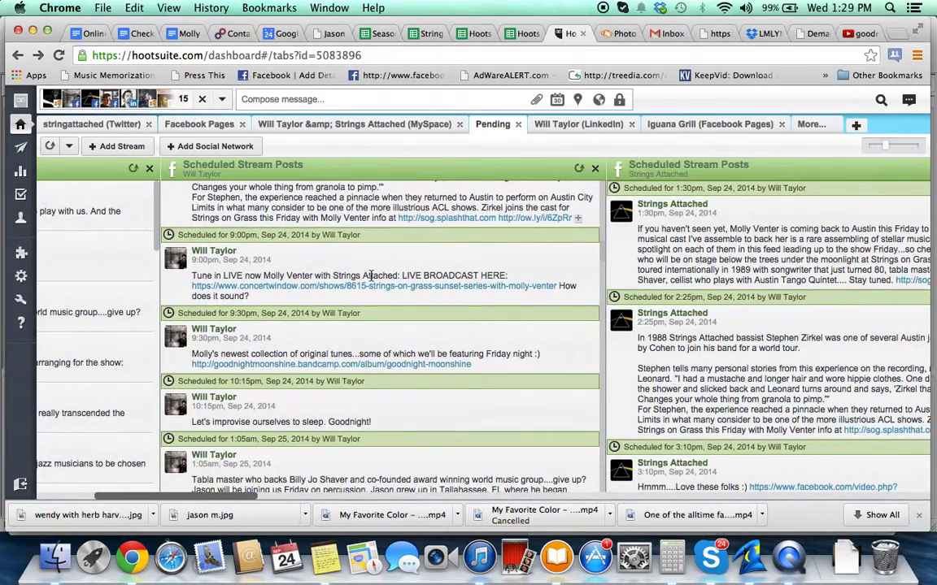
{"action": "scroll", "coordinate": [371, 277], "scroll_direction": "down", "scroll_amount": 2}
{"action": "scroll", "coordinate": [371, 278], "scroll_direction": "down", "scroll_amount": 1}
{"action": "scroll", "coordinate": [370, 278], "scroll_direction": "left", "scroll_amount": 1}
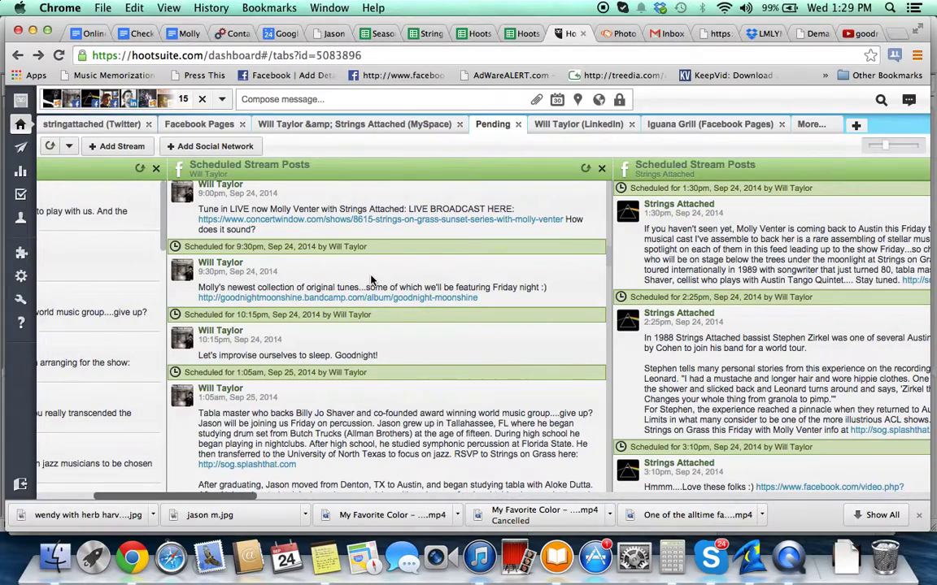
{"action": "scroll", "coordinate": [371, 280], "scroll_direction": "down", "scroll_amount": 2}
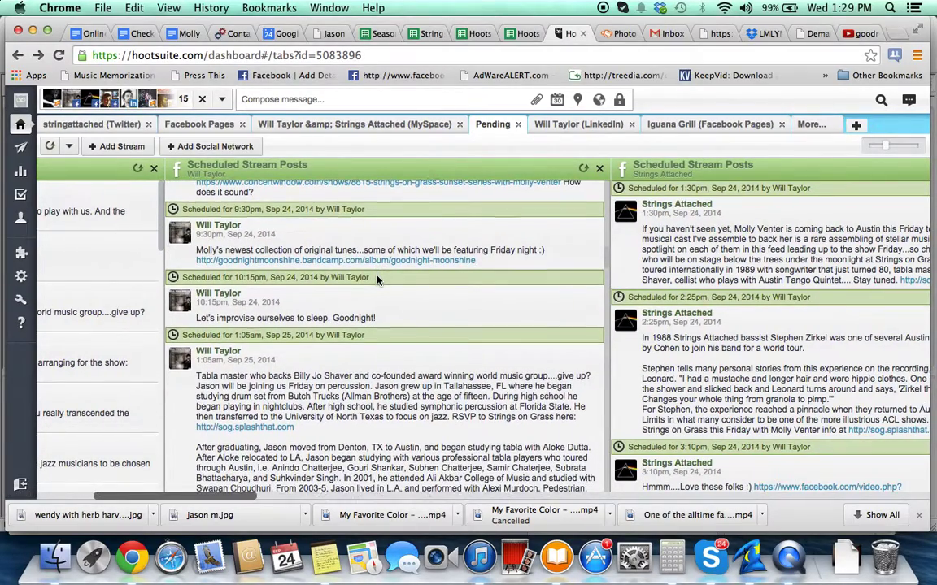
{"action": "scroll", "coordinate": [376, 280], "scroll_direction": "down", "scroll_amount": 2}
{"action": "scroll", "coordinate": [342, 278], "scroll_direction": "down", "scroll_amount": 1}
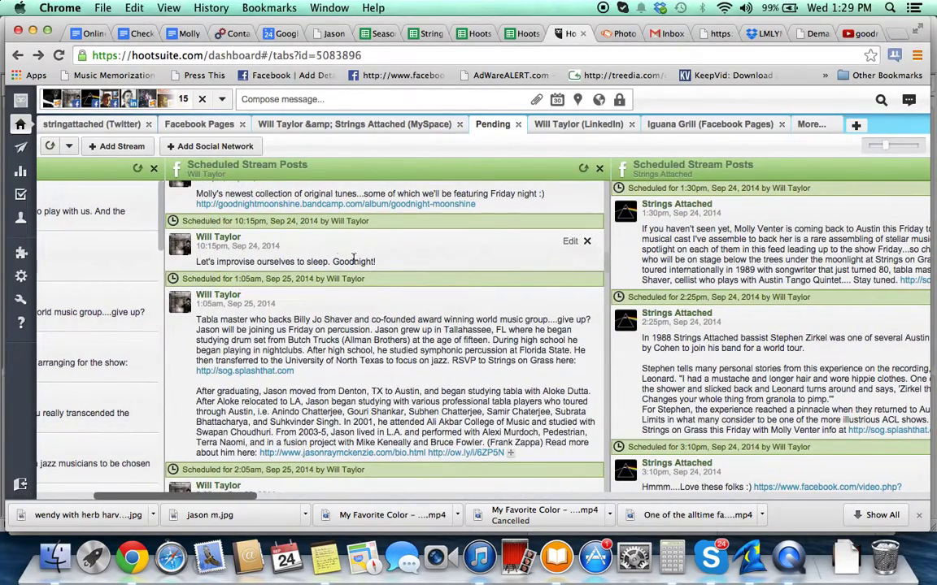
{"action": "mouse_move", "coordinate": [404, 252]}
{"action": "left_click", "coordinate": [570, 244]}
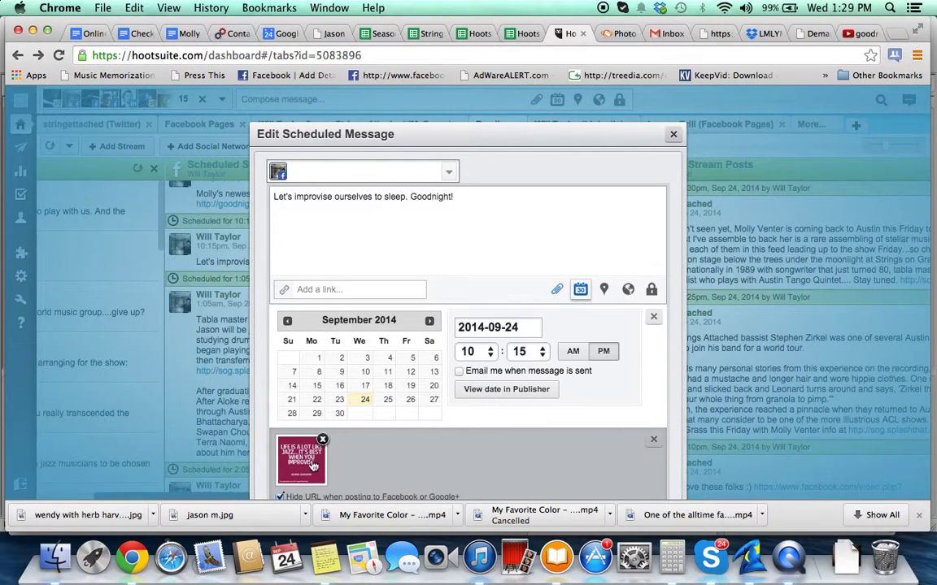
{"action": "left_click", "coordinate": [674, 134]}
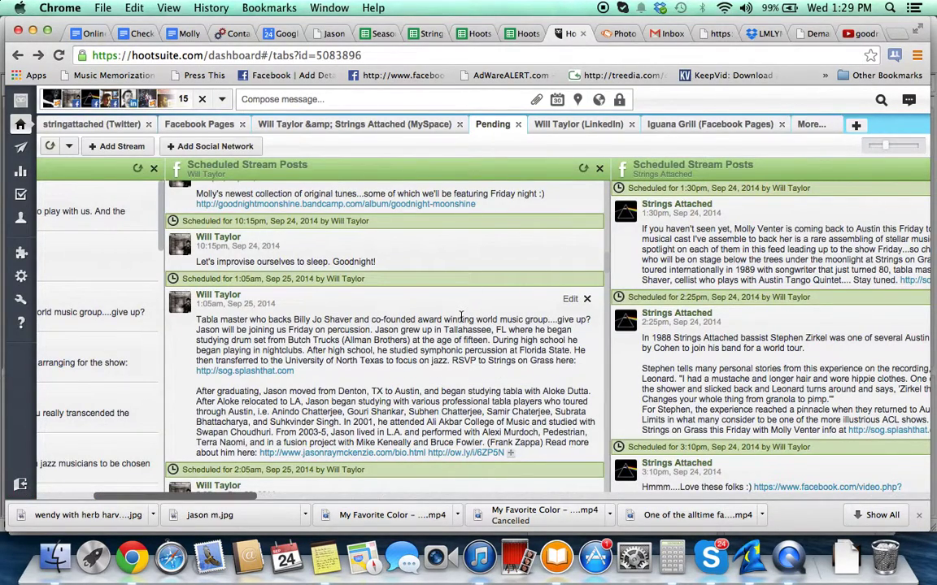
{"action": "scroll", "coordinate": [460, 318], "scroll_direction": "left", "scroll_amount": 2}
{"action": "scroll", "coordinate": [460, 317], "scroll_direction": "down", "scroll_amount": 1}
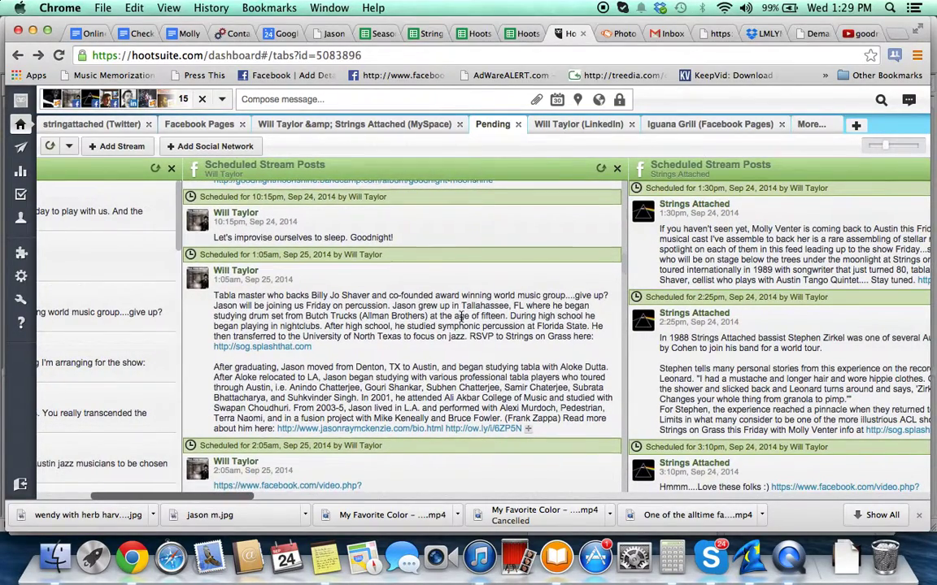
{"action": "scroll", "coordinate": [460, 317], "scroll_direction": "down", "scroll_amount": 2}
{"action": "scroll", "coordinate": [460, 317], "scroll_direction": "right", "scroll_amount": 1}
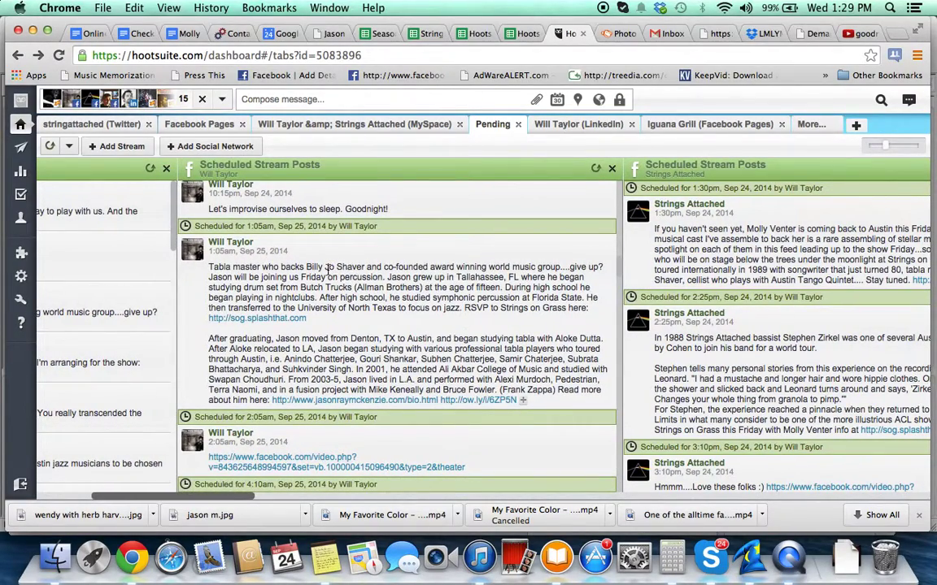
{"action": "mouse_move", "coordinate": [328, 271]}
{"action": "left_mouse_down"}
{"action": "mouse_move", "coordinate": [352, 274]}
{"action": "mouse_move", "coordinate": [378, 298]}
{"action": "left_mouse_up"}
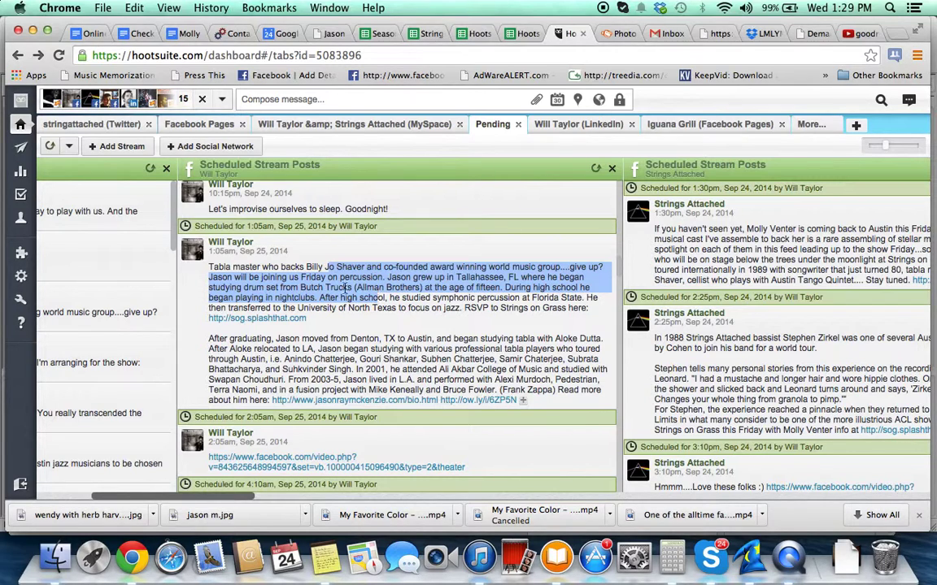
{"action": "left_click_drag", "start_coordinate": [296, 267], "coordinate": [311, 308]}
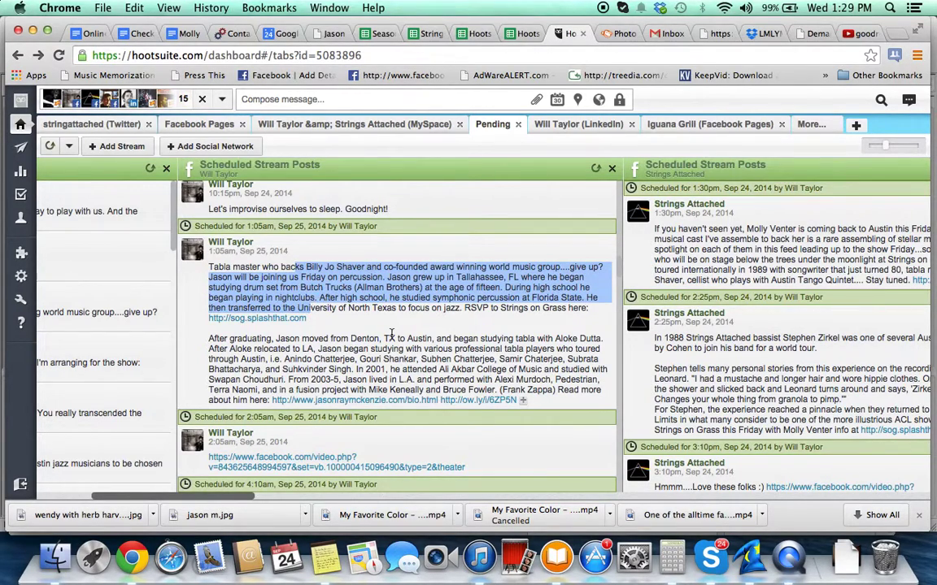
{"action": "scroll", "coordinate": [392, 334], "scroll_direction": "down", "scroll_amount": 3}
{"action": "scroll", "coordinate": [395, 336], "scroll_direction": "left", "scroll_amount": 1}
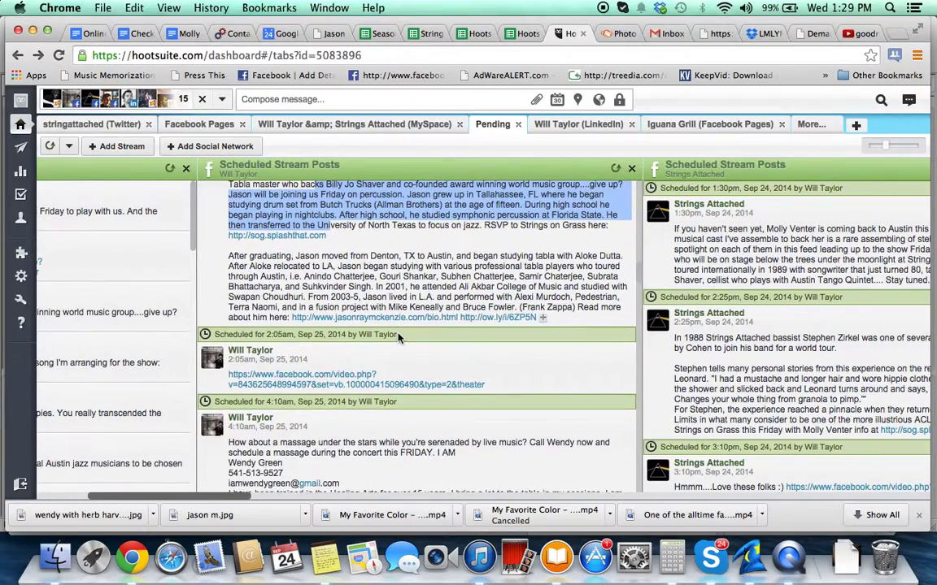
{"action": "scroll", "coordinate": [391, 337], "scroll_direction": "right", "scroll_amount": 2}
{"action": "scroll", "coordinate": [379, 337], "scroll_direction": "right", "scroll_amount": 2}
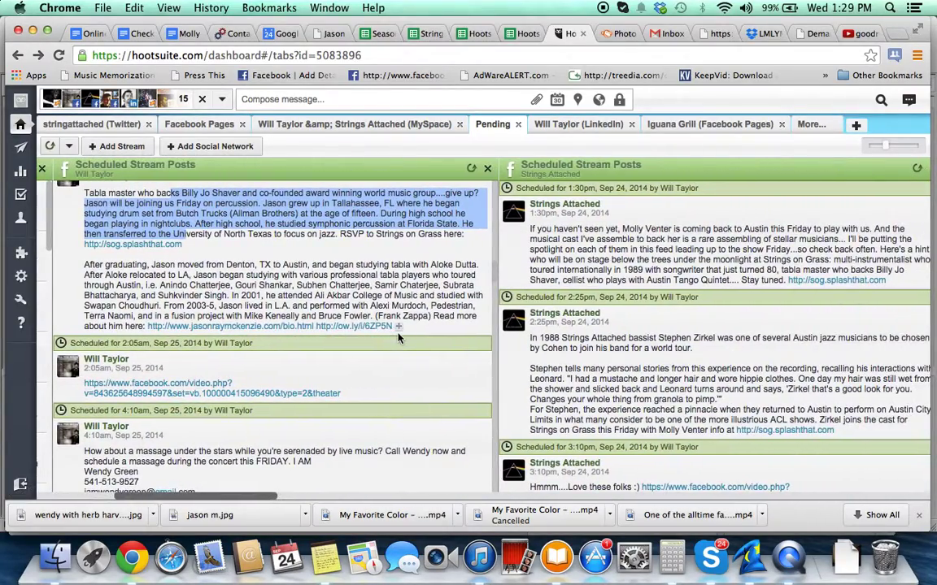
{"action": "scroll", "coordinate": [362, 336], "scroll_direction": "right", "scroll_amount": 2}
{"action": "scroll", "coordinate": [351, 350], "scroll_direction": "left", "scroll_amount": 1}
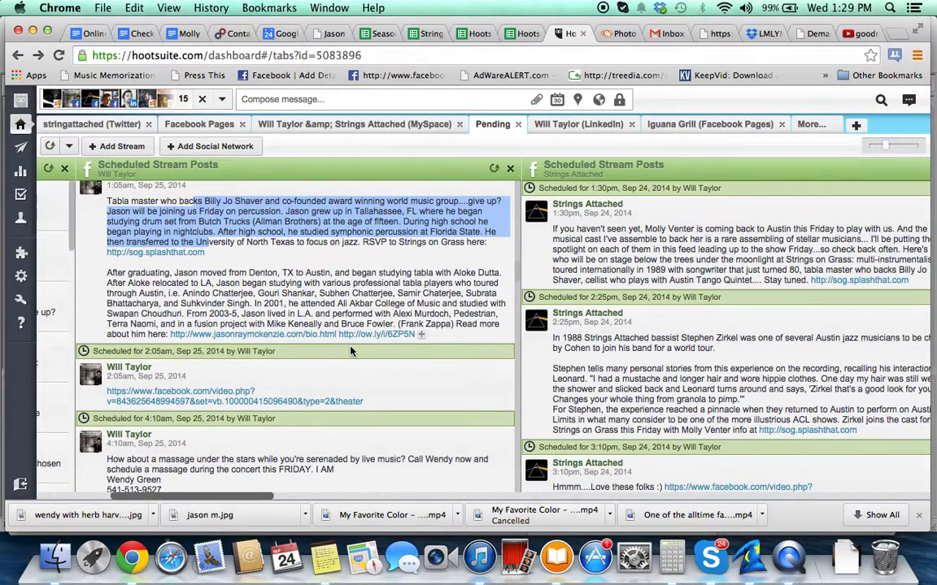
{"action": "scroll", "coordinate": [351, 350], "scroll_direction": "down", "scroll_amount": 2}
{"action": "scroll", "coordinate": [351, 350], "scroll_direction": "left", "scroll_amount": 1}
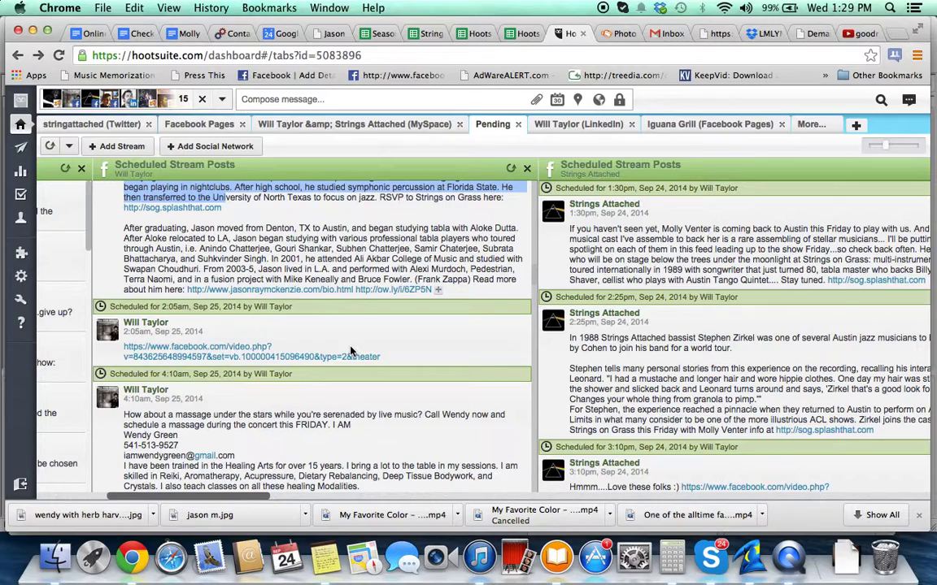
{"action": "scroll", "coordinate": [352, 351], "scroll_direction": "down", "scroll_amount": 3}
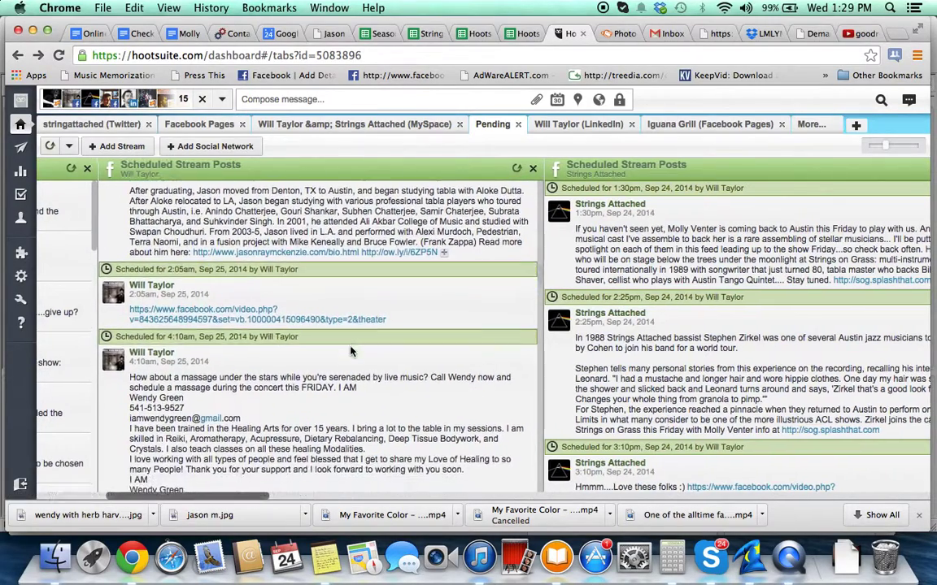
{"action": "scroll", "coordinate": [351, 350], "scroll_direction": "left", "scroll_amount": 2}
{"action": "scroll", "coordinate": [351, 348], "scroll_direction": "down", "scroll_amount": 1}
{"action": "scroll", "coordinate": [351, 348], "scroll_direction": "right", "scroll_amount": 1}
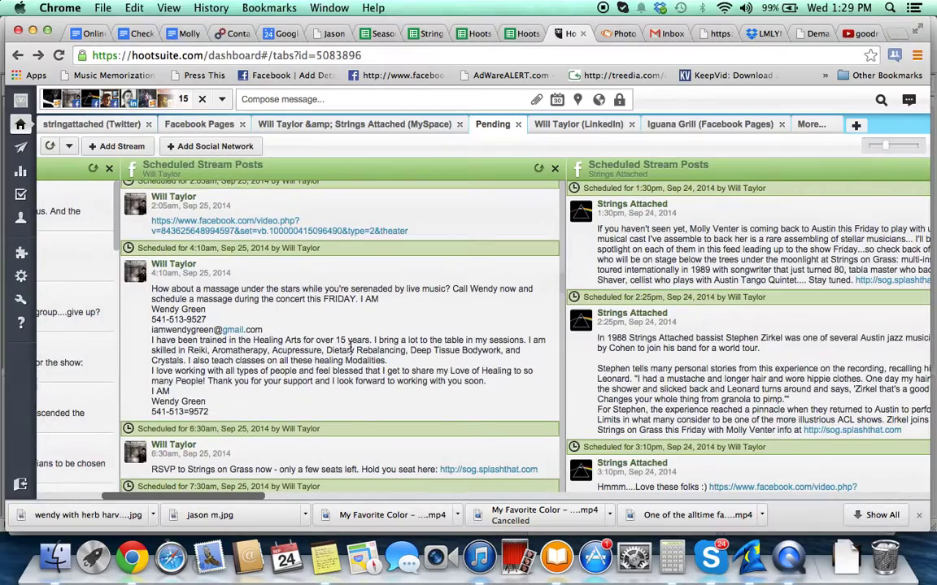
{"action": "scroll", "coordinate": [351, 348], "scroll_direction": "down", "scroll_amount": 2}
{"action": "scroll", "coordinate": [351, 350], "scroll_direction": "left", "scroll_amount": 2}
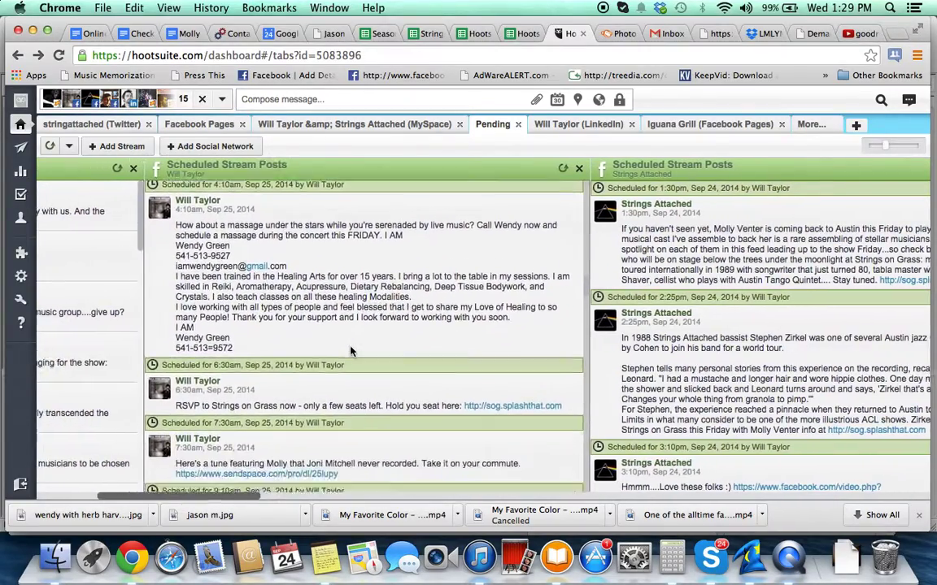
{"action": "scroll", "coordinate": [351, 352], "scroll_direction": "right", "scroll_amount": 1}
{"action": "scroll", "coordinate": [351, 351], "scroll_direction": "down", "scroll_amount": 1}
{"action": "scroll", "coordinate": [352, 351], "scroll_direction": "left", "scroll_amount": 1}
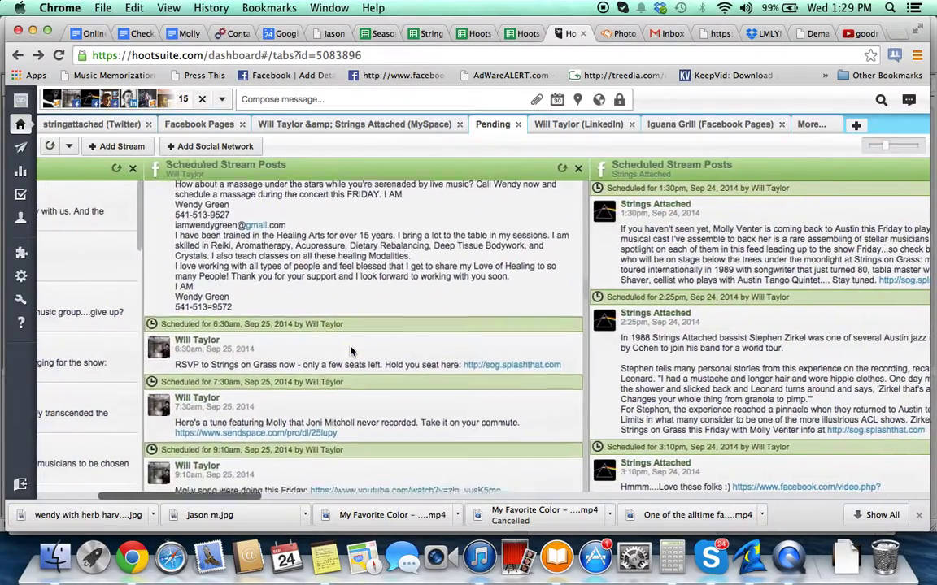
{"action": "scroll", "coordinate": [352, 351], "scroll_direction": "down", "scroll_amount": 2}
{"action": "scroll", "coordinate": [352, 351], "scroll_direction": "left", "scroll_amount": 1}
{"action": "scroll", "coordinate": [352, 351], "scroll_direction": "down", "scroll_amount": 1}
{"action": "scroll", "coordinate": [351, 351], "scroll_direction": "left", "scroll_amount": 1}
{"action": "scroll", "coordinate": [351, 351], "scroll_direction": "down", "scroll_amount": 1}
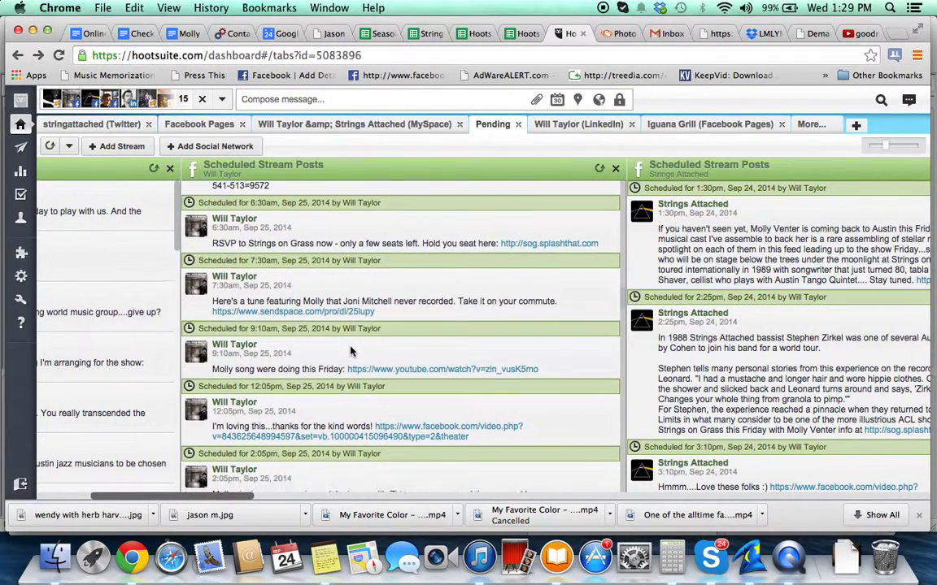
{"action": "scroll", "coordinate": [345, 355], "scroll_direction": "down", "scroll_amount": 1}
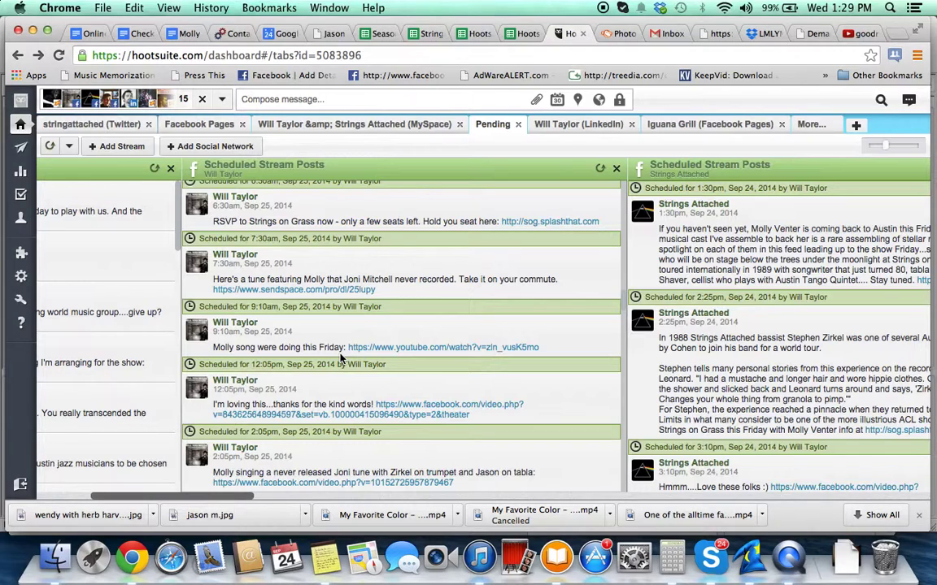
{"action": "scroll", "coordinate": [342, 358], "scroll_direction": "down", "scroll_amount": 3}
{"action": "scroll", "coordinate": [342, 359], "scroll_direction": "left", "scroll_amount": 1}
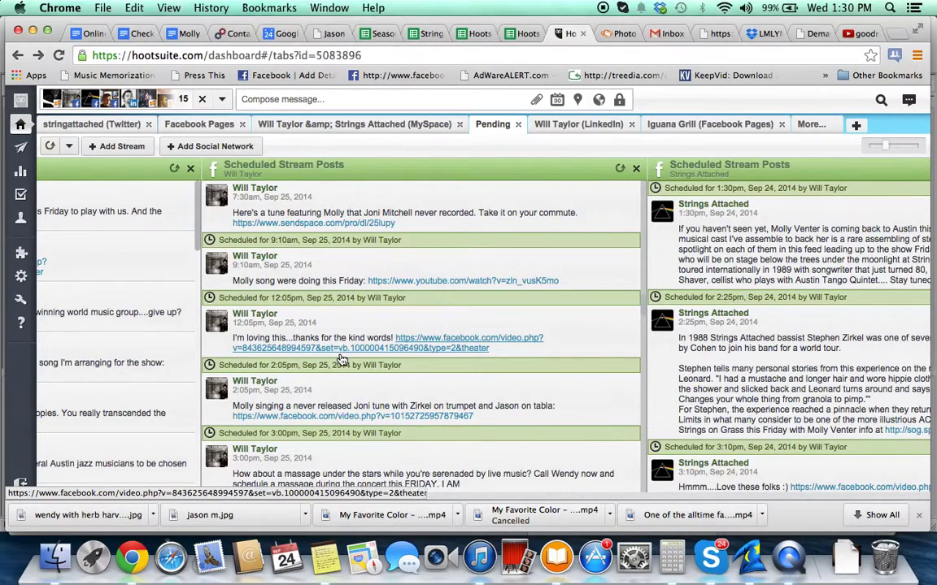
{"action": "scroll", "coordinate": [366, 366], "scroll_direction": "down", "scroll_amount": 1}
{"action": "scroll", "coordinate": [366, 366], "scroll_direction": "left", "scroll_amount": 1}
{"action": "scroll", "coordinate": [373, 367], "scroll_direction": "down", "scroll_amount": 5}
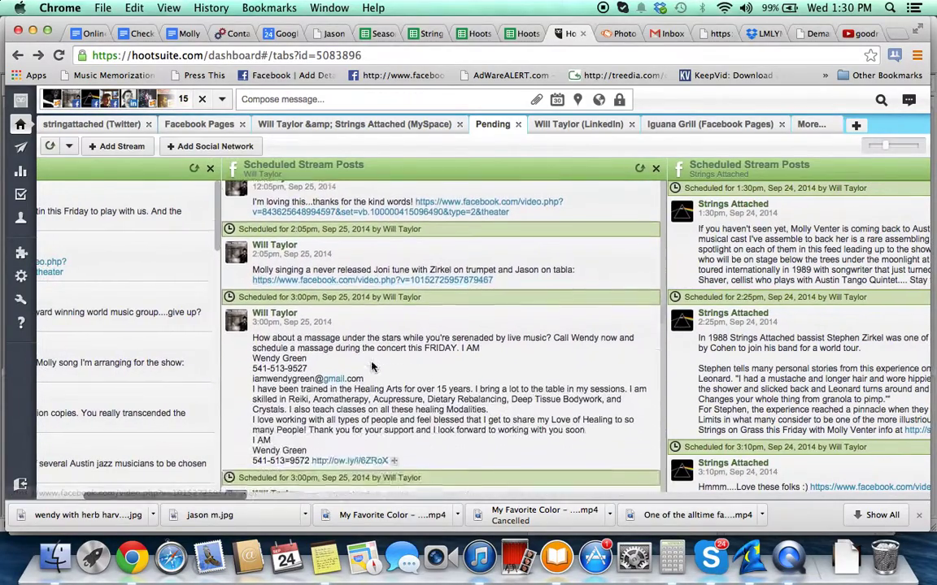
{"action": "scroll", "coordinate": [373, 366], "scroll_direction": "down", "scroll_amount": 3}
{"action": "scroll", "coordinate": [372, 366], "scroll_direction": "left", "scroll_amount": 1}
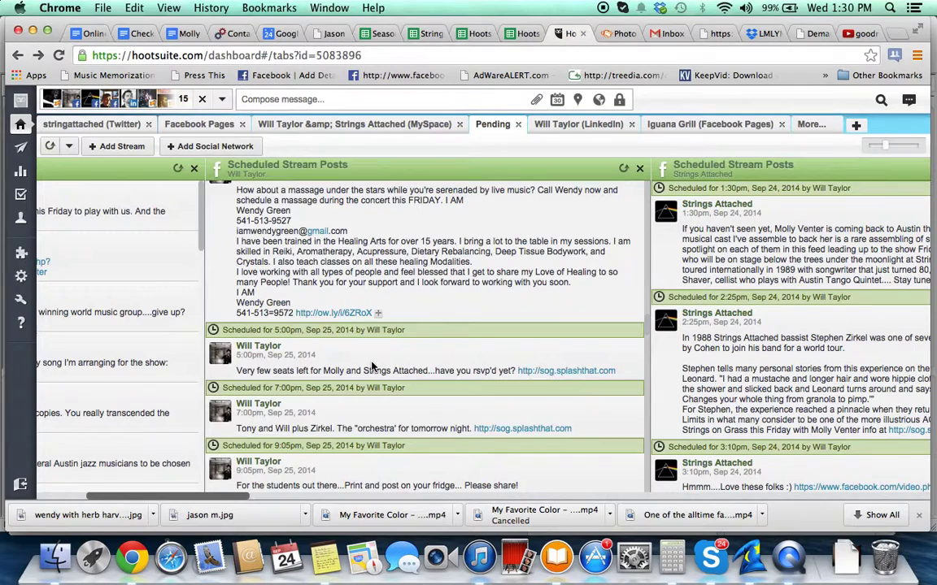
{"action": "scroll", "coordinate": [372, 361], "scroll_direction": "down", "scroll_amount": 1}
{"action": "scroll", "coordinate": [373, 361], "scroll_direction": "down", "scroll_amount": 2}
{"action": "scroll", "coordinate": [372, 361], "scroll_direction": "right", "scroll_amount": 1}
{"action": "scroll", "coordinate": [373, 361], "scroll_direction": "down", "scroll_amount": 2}
{"action": "scroll", "coordinate": [372, 363], "scroll_direction": "down", "scroll_amount": 1}
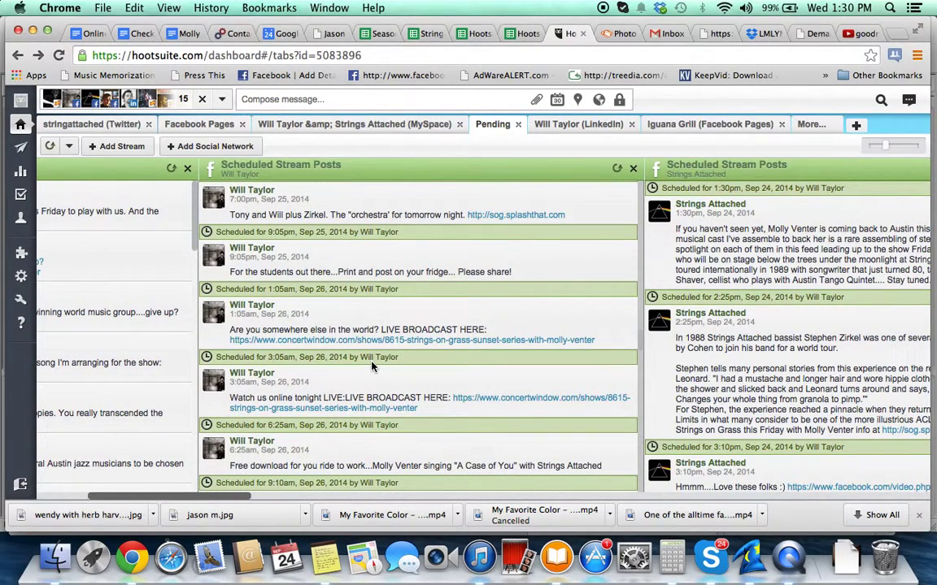
{"action": "scroll", "coordinate": [372, 366], "scroll_direction": "down", "scroll_amount": 4}
{"action": "scroll", "coordinate": [372, 367], "scroll_direction": "left", "scroll_amount": 1}
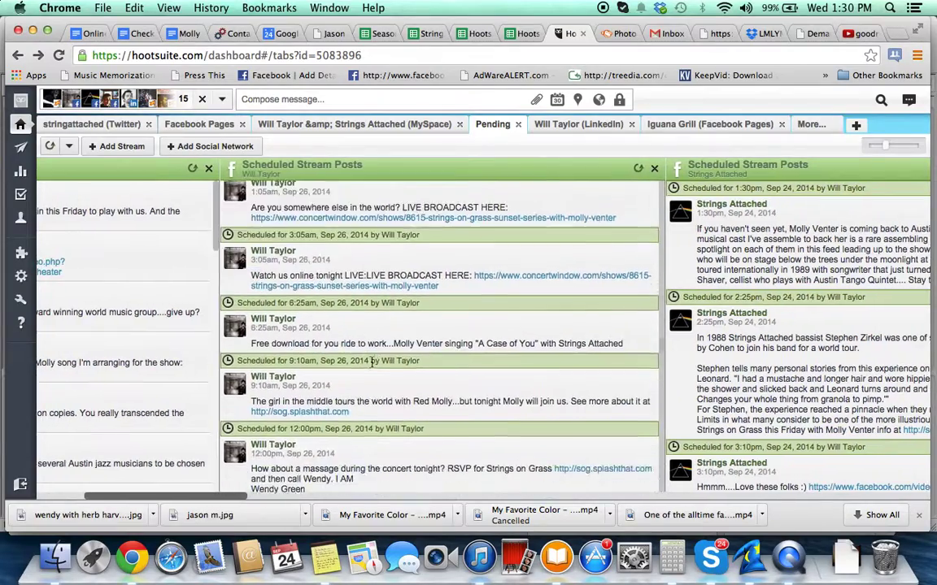
{"action": "scroll", "coordinate": [372, 368], "scroll_direction": "down", "scroll_amount": 1}
{"action": "scroll", "coordinate": [372, 367], "scroll_direction": "down", "scroll_amount": 1}
{"action": "scroll", "coordinate": [374, 367], "scroll_direction": "down", "scroll_amount": 2}
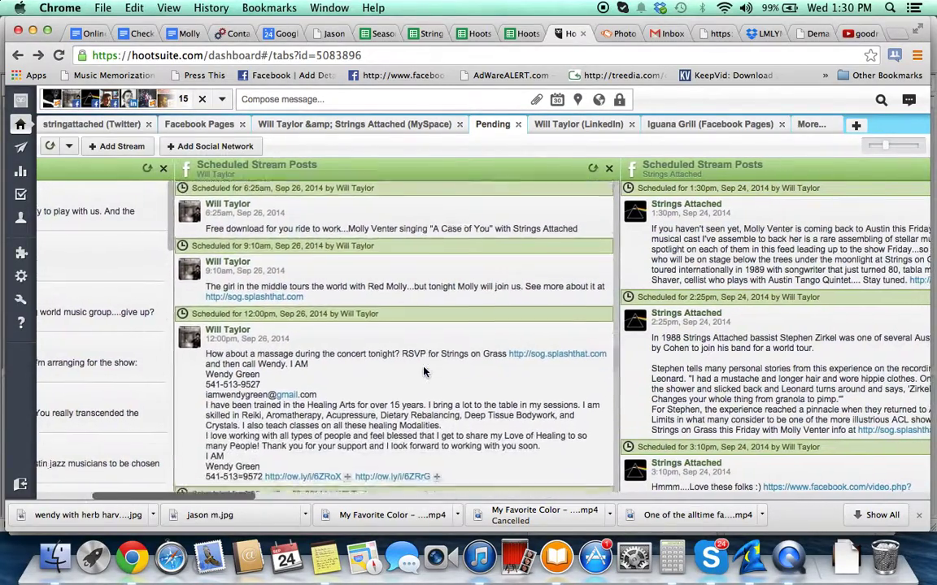
{"action": "scroll", "coordinate": [399, 370], "scroll_direction": "down", "scroll_amount": 2}
{"action": "scroll", "coordinate": [422, 372], "scroll_direction": "right", "scroll_amount": 1}
{"action": "scroll", "coordinate": [423, 372], "scroll_direction": "down", "scroll_amount": 3}
{"action": "scroll", "coordinate": [422, 370], "scroll_direction": "right", "scroll_amount": 1}
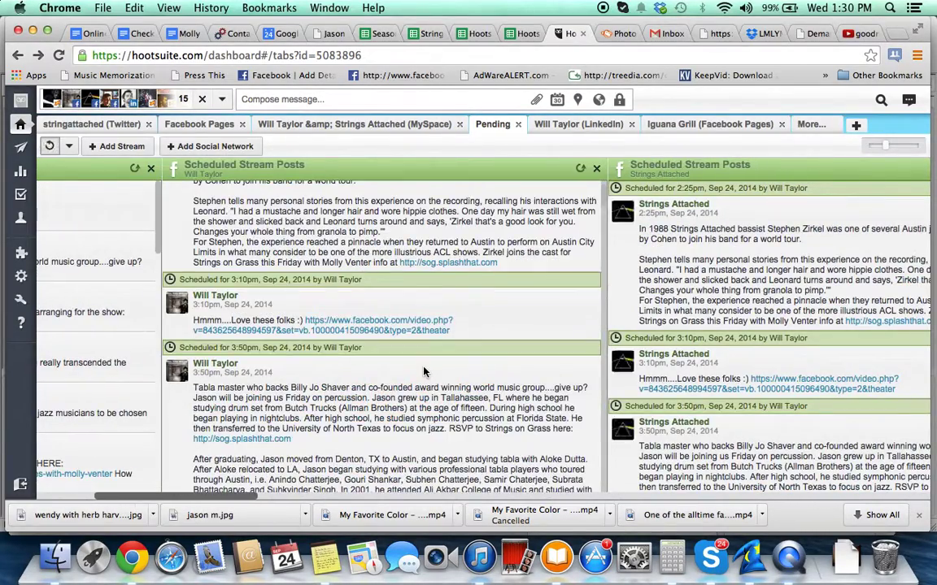
{"action": "scroll", "coordinate": [423, 367], "scroll_direction": "down", "scroll_amount": 2}
{"action": "scroll", "coordinate": [423, 366], "scroll_direction": "down", "scroll_amount": 2}
{"action": "scroll", "coordinate": [423, 367], "scroll_direction": "down", "scroll_amount": 2}
{"action": "scroll", "coordinate": [423, 370], "scroll_direction": "down", "scroll_amount": 2}
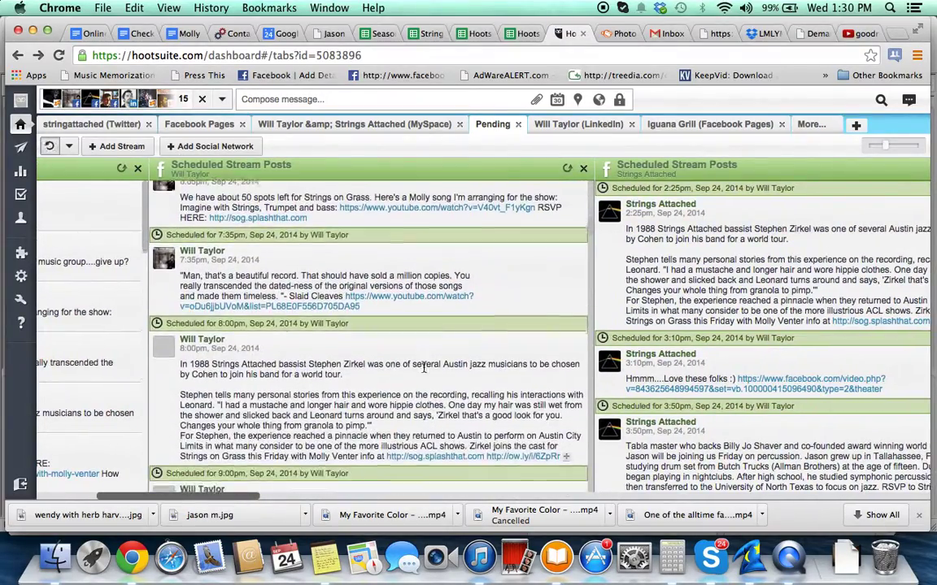
{"action": "scroll", "coordinate": [423, 371], "scroll_direction": "down", "scroll_amount": 2}
{"action": "scroll", "coordinate": [423, 372], "scroll_direction": "right", "scroll_amount": 1}
{"action": "scroll", "coordinate": [423, 372], "scroll_direction": "down", "scroll_amount": 3}
{"action": "scroll", "coordinate": [423, 372], "scroll_direction": "down", "scroll_amount": 3}
{"action": "scroll", "coordinate": [423, 371], "scroll_direction": "down", "scroll_amount": 3}
{"action": "scroll", "coordinate": [422, 372], "scroll_direction": "right", "scroll_amount": 1}
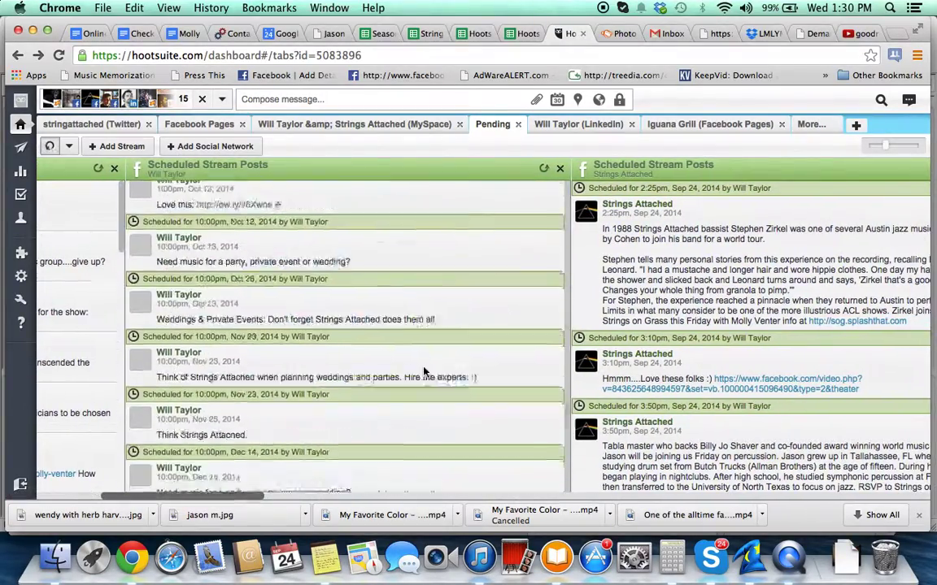
{"action": "scroll", "coordinate": [423, 372], "scroll_direction": "down", "scroll_amount": 3}
{"action": "scroll", "coordinate": [423, 371], "scroll_direction": "up", "scroll_amount": 3}
{"action": "scroll", "coordinate": [422, 372], "scroll_direction": "left", "scroll_amount": 1}
{"action": "scroll", "coordinate": [423, 371], "scroll_direction": "up", "scroll_amount": 3}
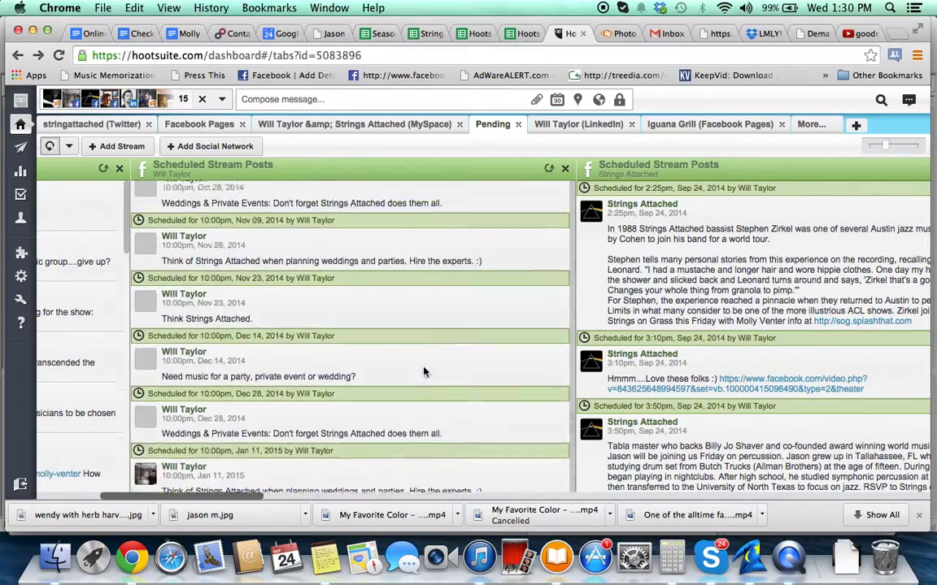
{"action": "scroll", "coordinate": [423, 372], "scroll_direction": "up", "scroll_amount": 3}
{"action": "scroll", "coordinate": [423, 371], "scroll_direction": "up", "scroll_amount": 3}
{"action": "scroll", "coordinate": [423, 372], "scroll_direction": "right", "scroll_amount": 1}
{"action": "scroll", "coordinate": [422, 370], "scroll_direction": "up", "scroll_amount": 3}
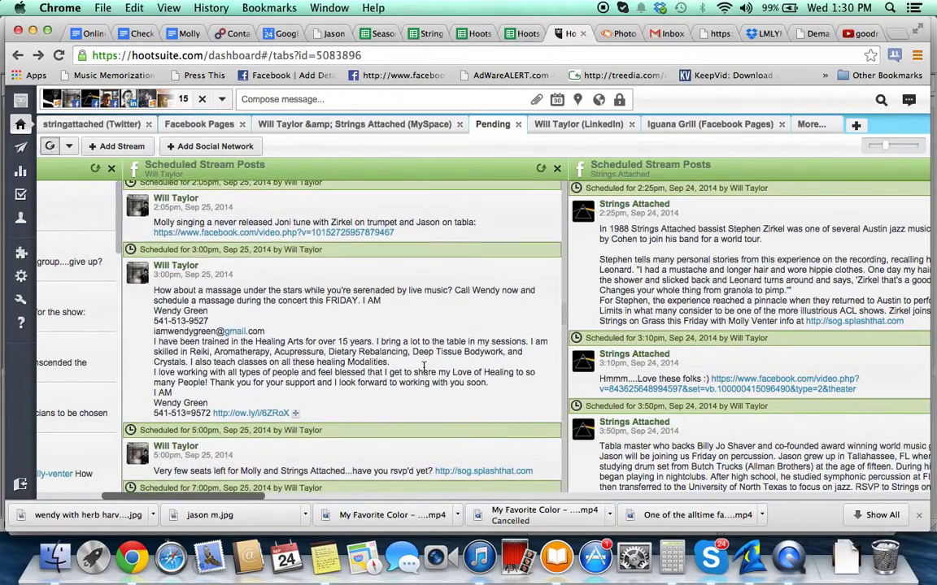
{"action": "scroll", "coordinate": [422, 368], "scroll_direction": "down", "scroll_amount": 5}
{"action": "scroll", "coordinate": [423, 370], "scroll_direction": "down", "scroll_amount": 3}
{"action": "scroll", "coordinate": [423, 370], "scroll_direction": "left", "scroll_amount": 1}
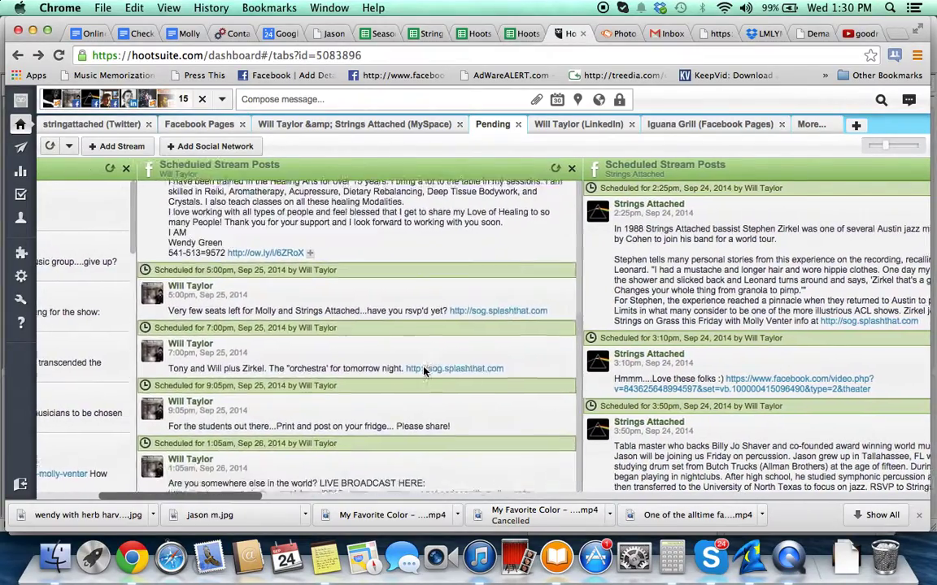
{"action": "scroll", "coordinate": [423, 372], "scroll_direction": "down", "scroll_amount": 4}
{"action": "scroll", "coordinate": [423, 371], "scroll_direction": "left", "scroll_amount": 1}
{"action": "scroll", "coordinate": [423, 371], "scroll_direction": "down", "scroll_amount": 2}
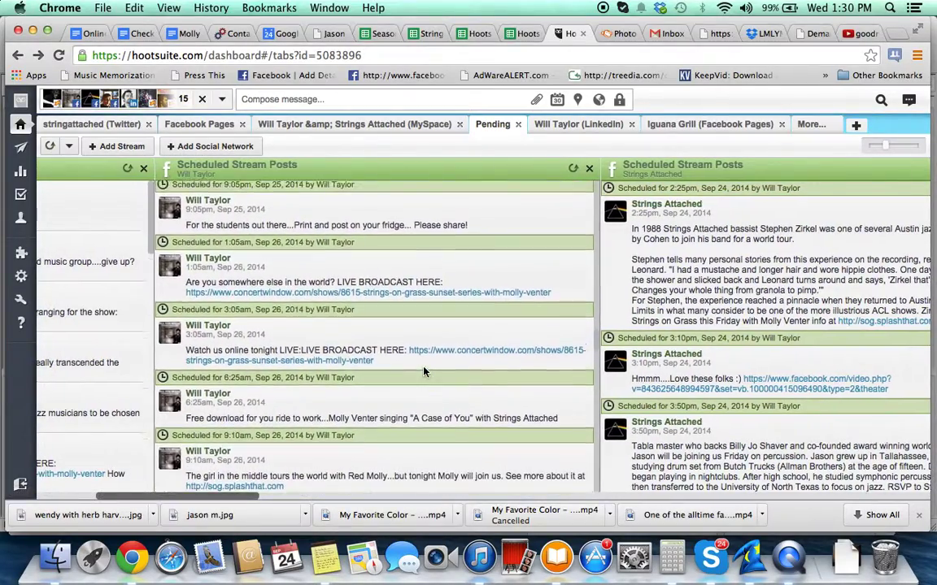
{"action": "scroll", "coordinate": [423, 372], "scroll_direction": "down", "scroll_amount": 3}
{"action": "scroll", "coordinate": [423, 371], "scroll_direction": "down", "scroll_amount": 1}
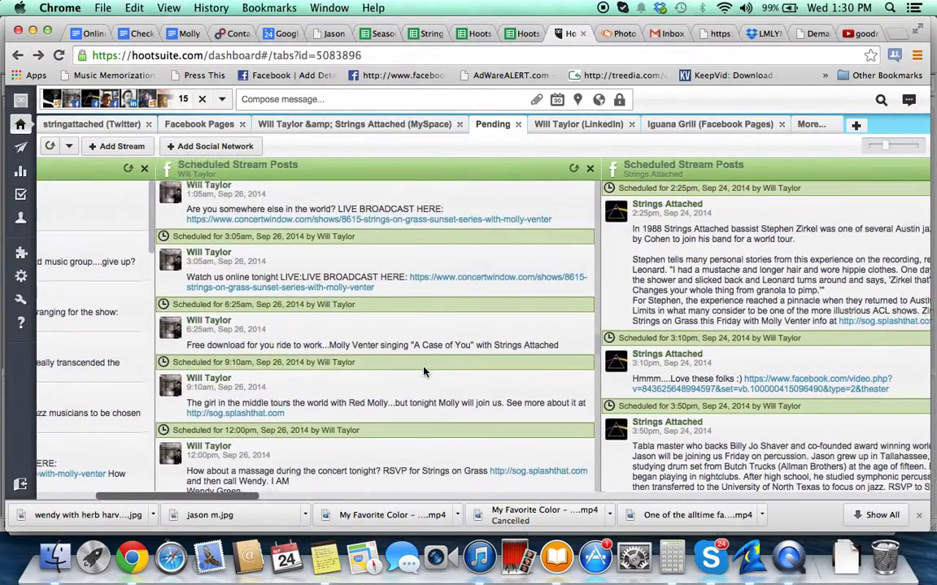
{"action": "scroll", "coordinate": [423, 372], "scroll_direction": "down", "scroll_amount": 5}
{"action": "scroll", "coordinate": [423, 372], "scroll_direction": "down", "scroll_amount": 3}
{"action": "scroll", "coordinate": [423, 372], "scroll_direction": "down", "scroll_amount": 1}
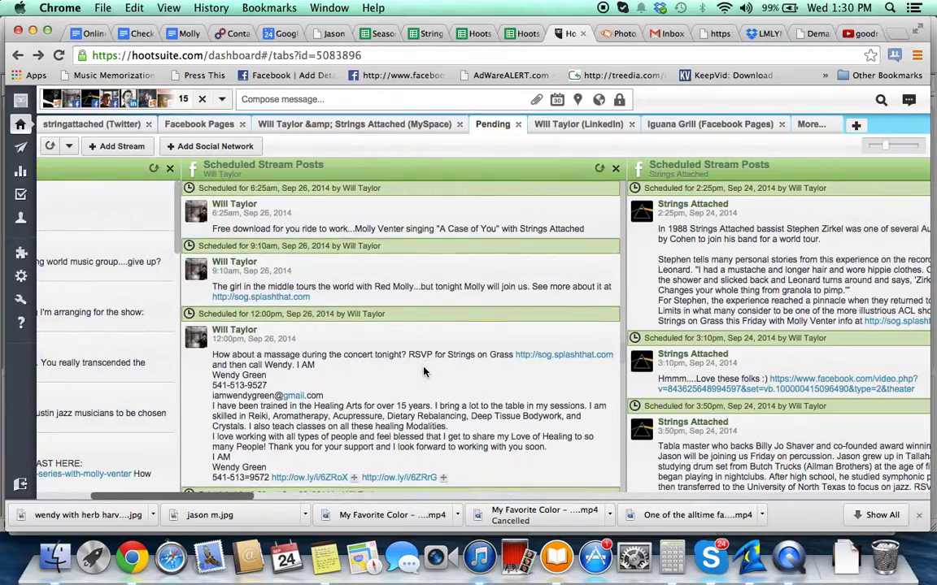
{"action": "scroll", "coordinate": [423, 370], "scroll_direction": "down", "scroll_amount": 2}
{"action": "scroll", "coordinate": [423, 368], "scroll_direction": "left", "scroll_amount": 2}
{"action": "scroll", "coordinate": [423, 367], "scroll_direction": "down", "scroll_amount": 5}
{"action": "scroll", "coordinate": [422, 368], "scroll_direction": "left", "scroll_amount": 1}
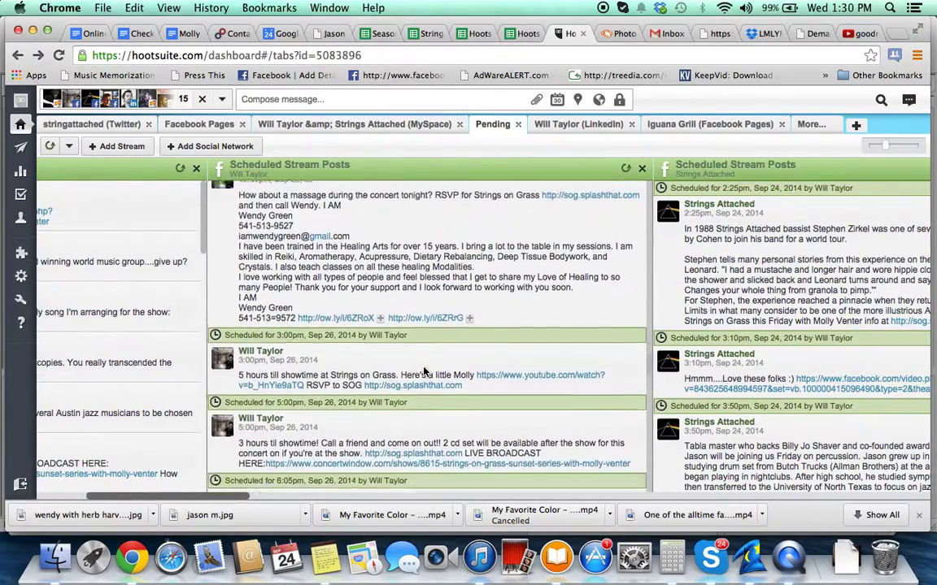
{"action": "scroll", "coordinate": [425, 373], "scroll_direction": "down", "scroll_amount": 3}
{"action": "scroll", "coordinate": [425, 372], "scroll_direction": "down", "scroll_amount": 1}
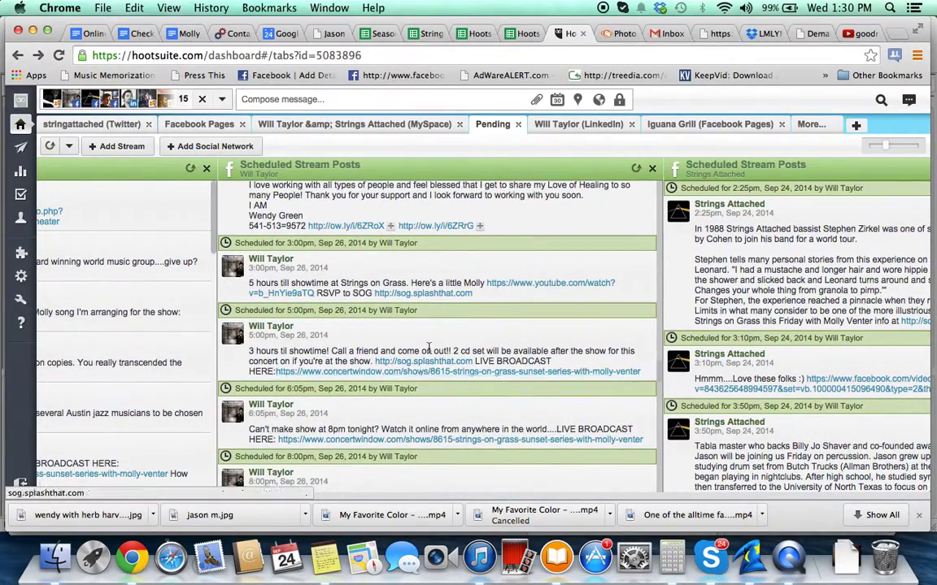
{"action": "scroll", "coordinate": [444, 332], "scroll_direction": "down", "scroll_amount": 1}
{"action": "scroll", "coordinate": [444, 331], "scroll_direction": "right", "scroll_amount": 2}
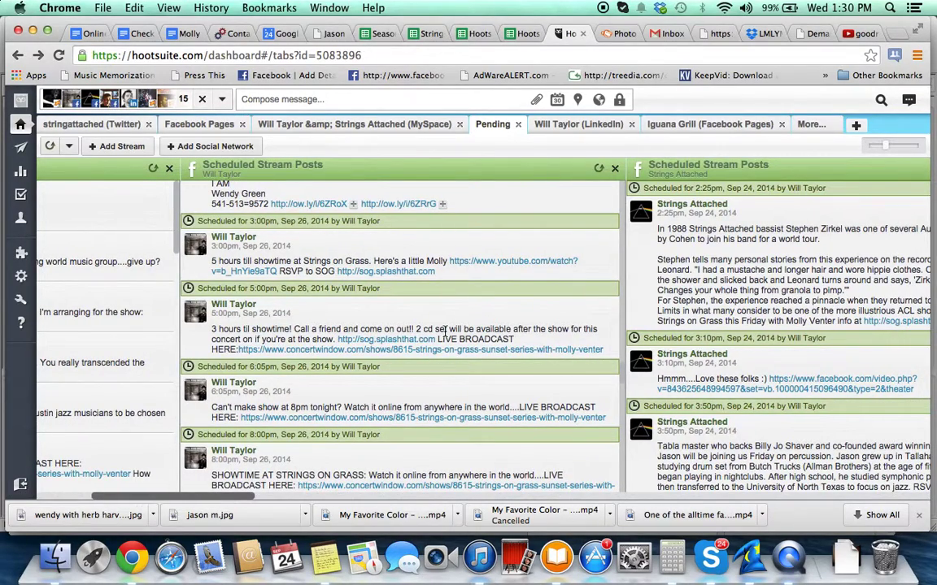
{"action": "scroll", "coordinate": [447, 333], "scroll_direction": "down", "scroll_amount": 4}
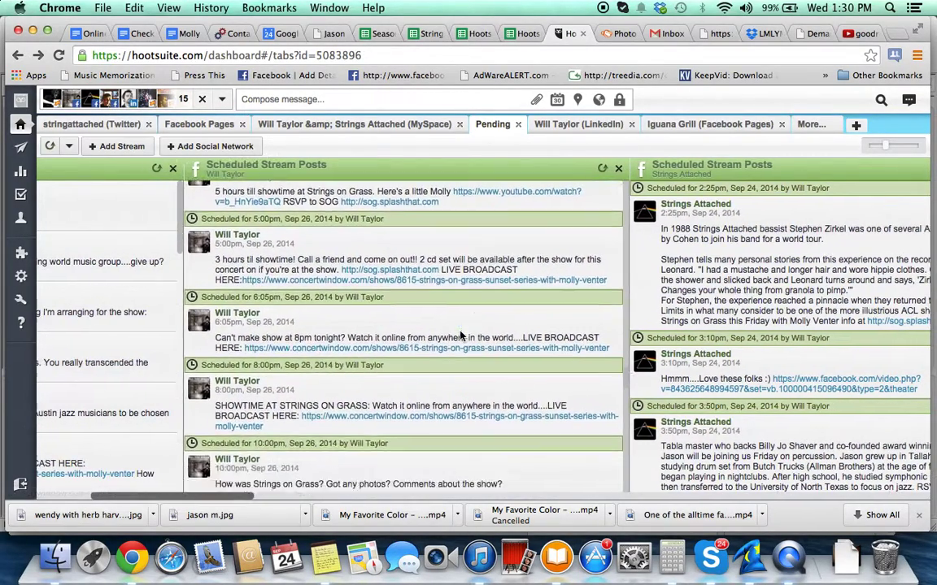
{"action": "scroll", "coordinate": [460, 335], "scroll_direction": "down", "scroll_amount": 3}
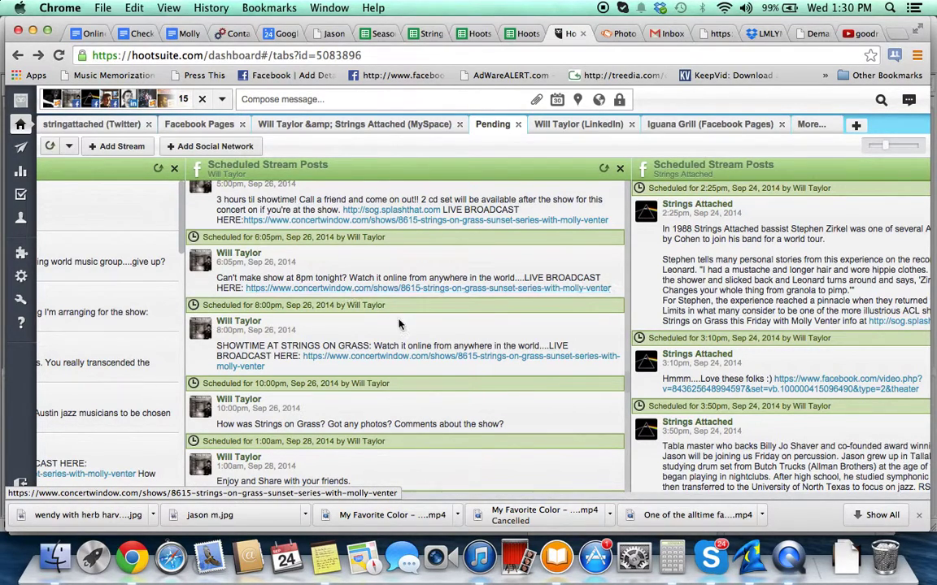
{"action": "scroll", "coordinate": [366, 301], "scroll_direction": "down", "scroll_amount": 3}
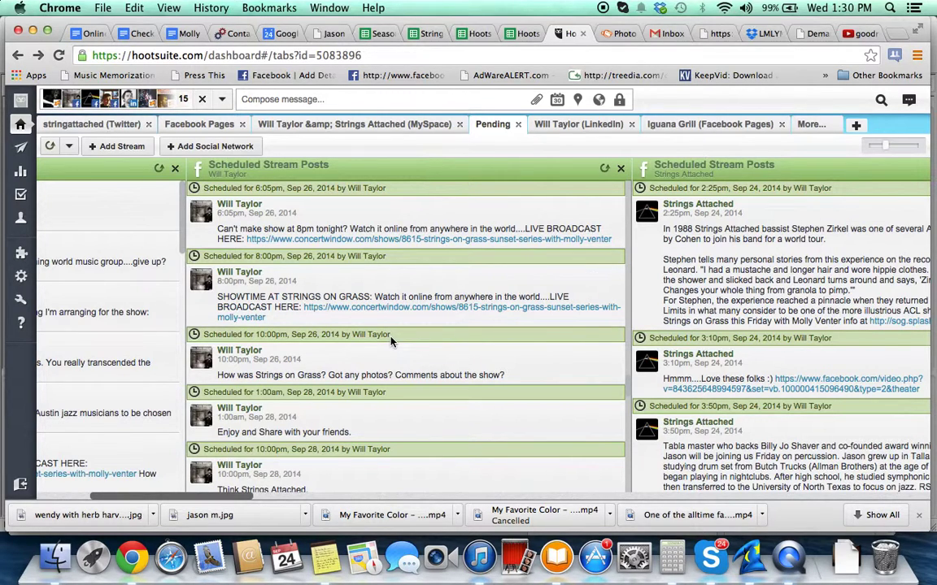
{"action": "scroll", "coordinate": [439, 362], "scroll_direction": "down", "scroll_amount": 3}
{"action": "mouse_move", "coordinate": [407, 362]}
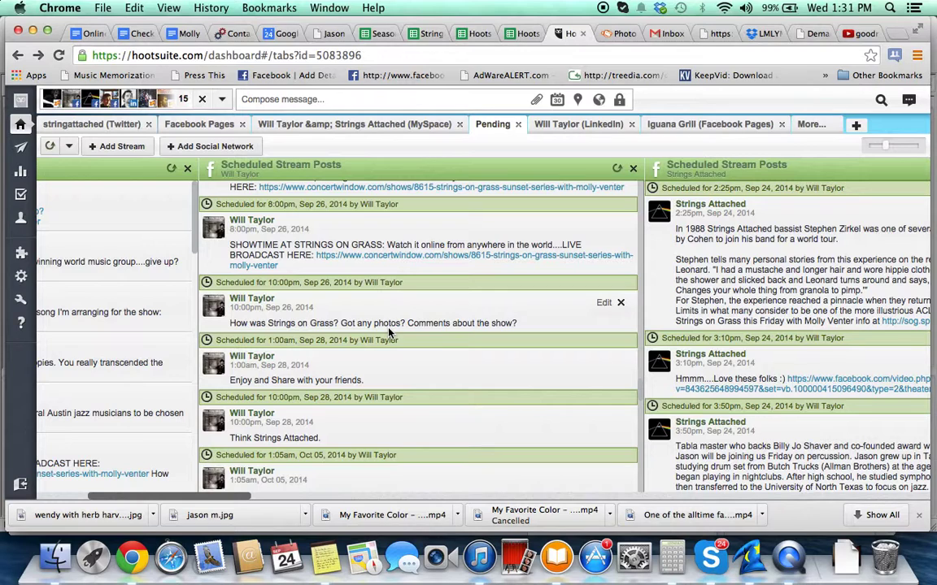
{"action": "scroll", "coordinate": [389, 332], "scroll_direction": "right", "scroll_amount": 2}
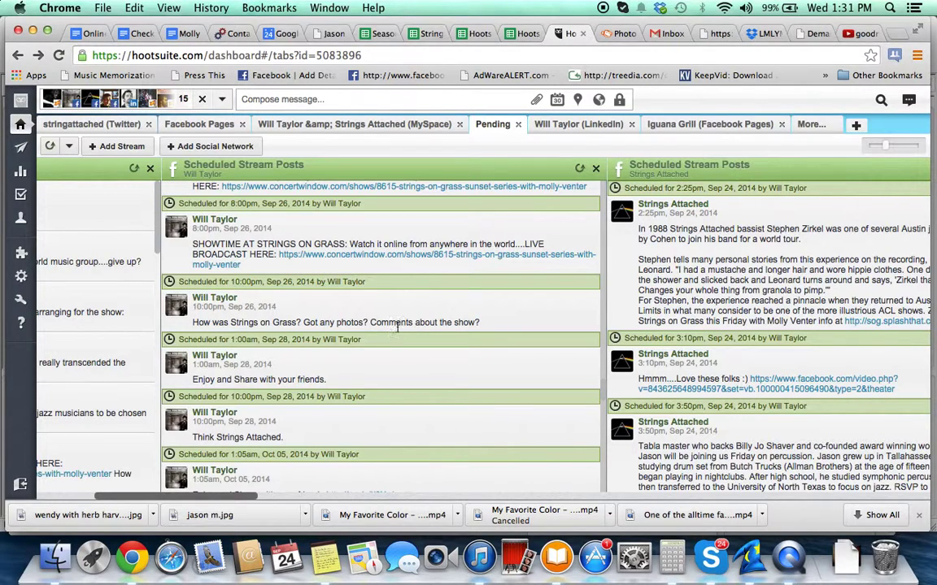
{"action": "right_click", "coordinate": [396, 321]}
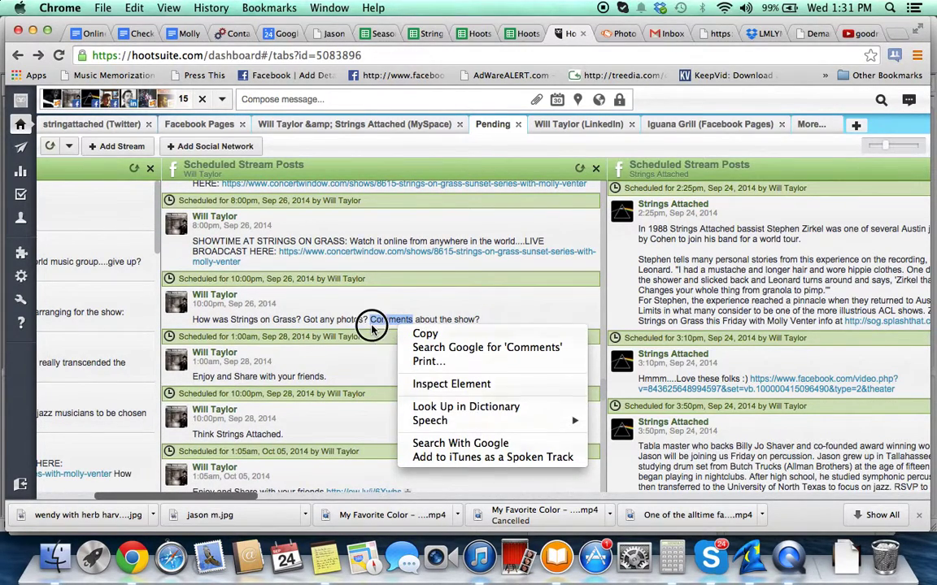
{"action": "left_click", "coordinate": [371, 328]}
{"action": "scroll", "coordinate": [372, 328], "scroll_direction": "down", "scroll_amount": 2}
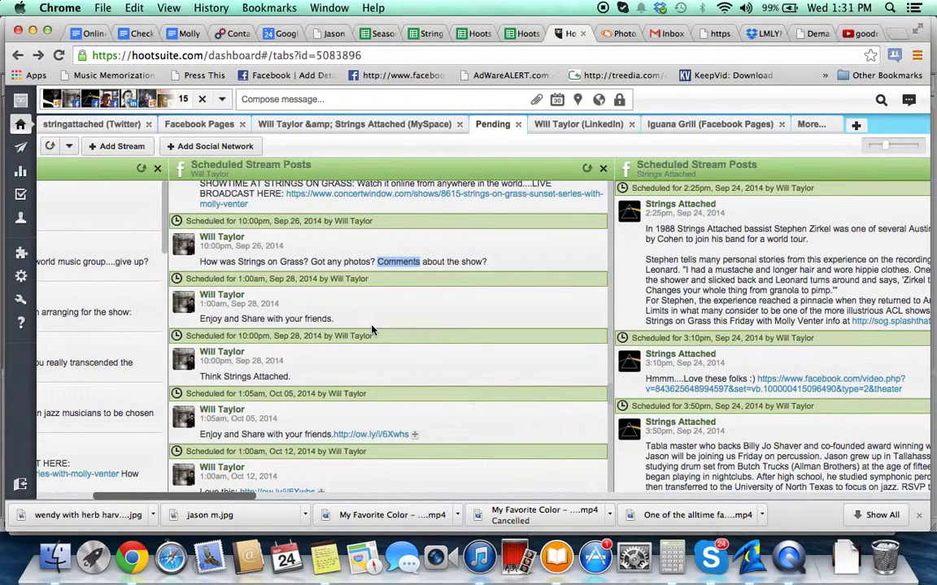
{"action": "scroll", "coordinate": [425, 319], "scroll_direction": "right", "scroll_amount": 5}
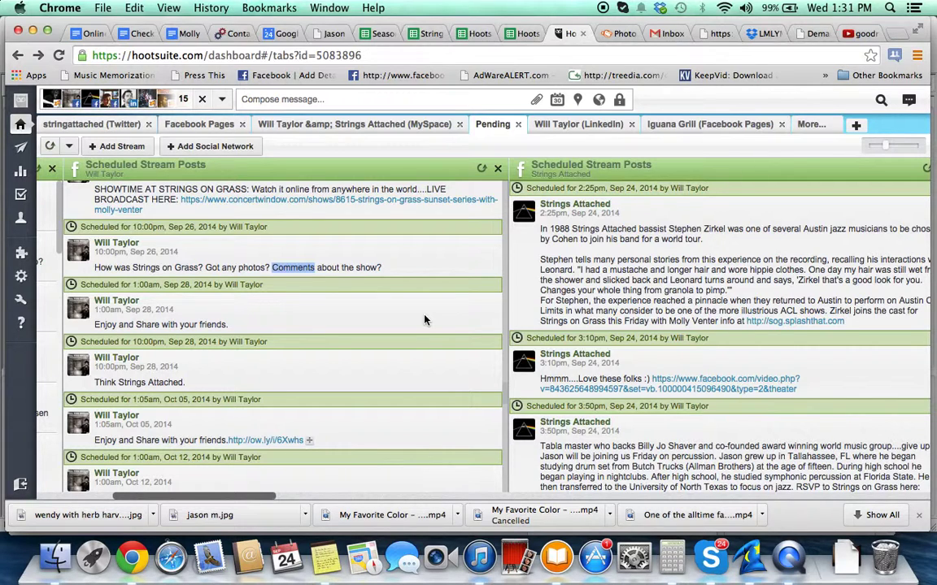
{"action": "scroll", "coordinate": [425, 319], "scroll_direction": "left", "scroll_amount": 2}
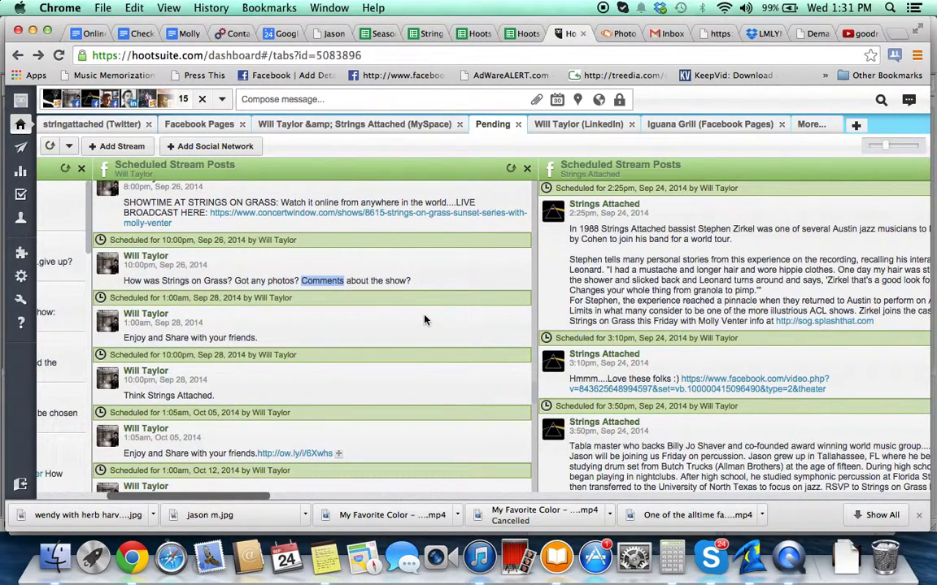